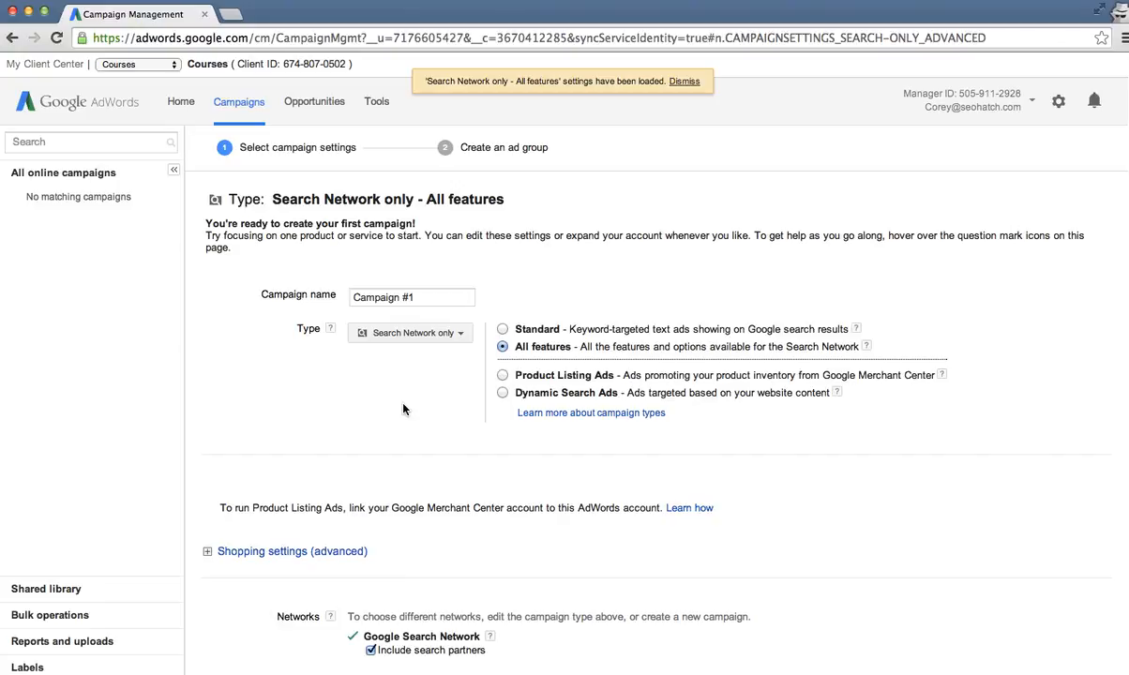
Step: Turn off the inclusion of search partners in the campaign's network settings
{"action": "scroll", "coordinate": [404, 409], "scroll_direction": "down", "scroll_amount": 2}
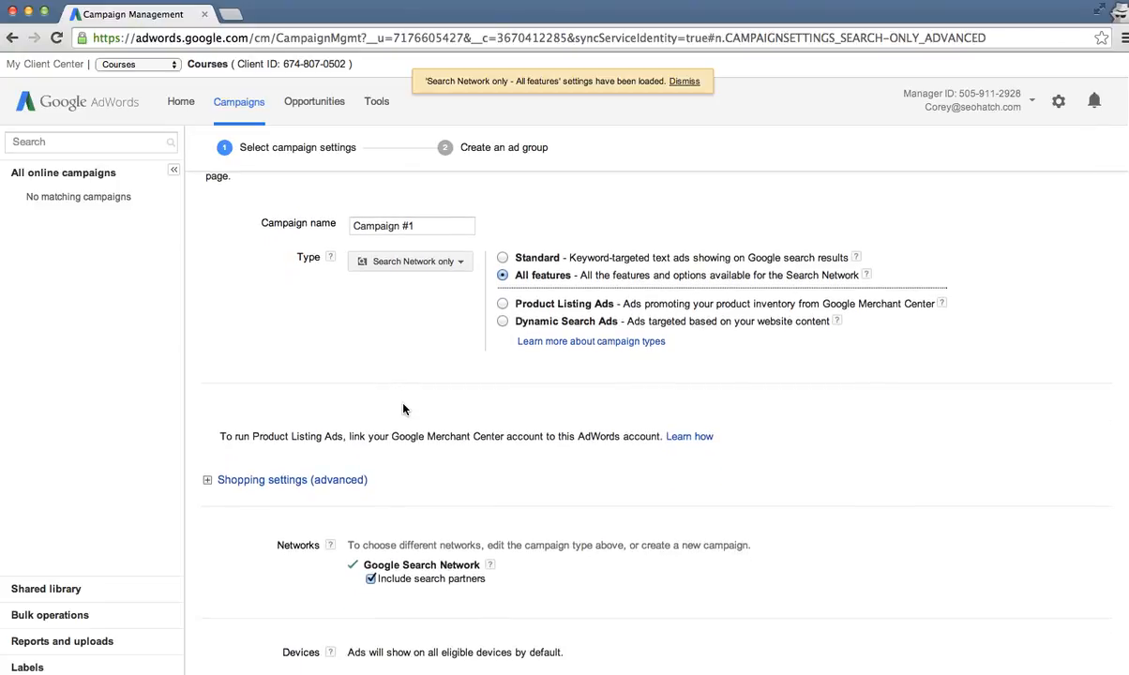
{"action": "left_click", "coordinate": [370, 581]}
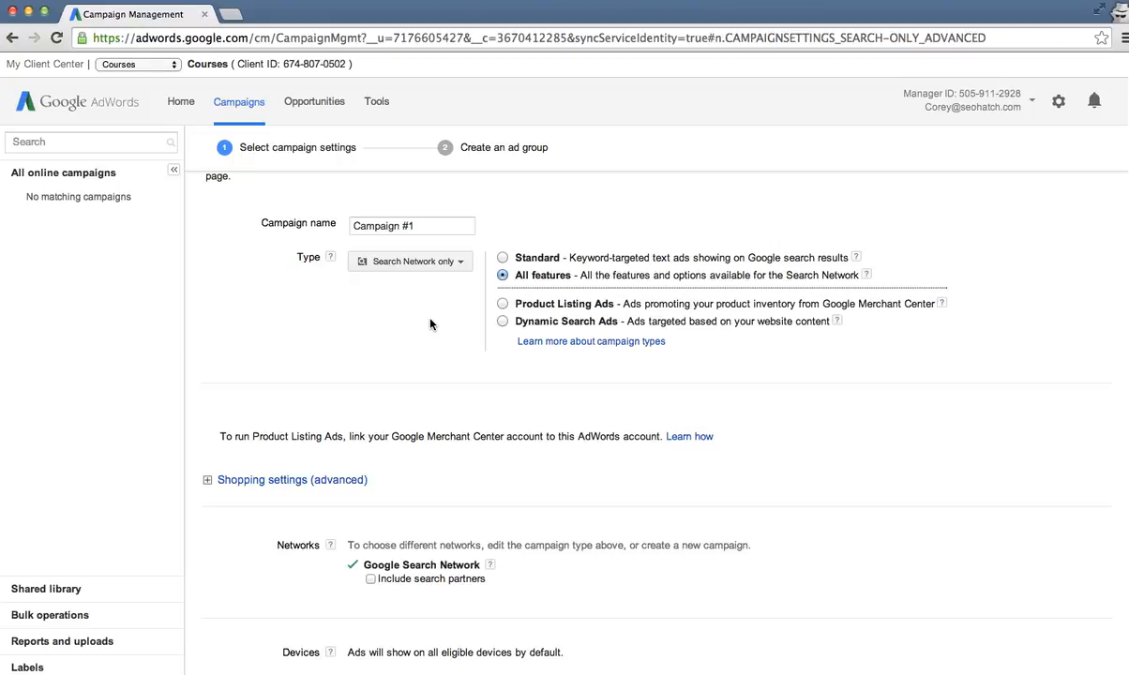
Step: Set the campaign's targeted locations to the "Let me choose..." option
{"action": "scroll", "coordinate": [431, 324], "scroll_direction": "down", "scroll_amount": 3}
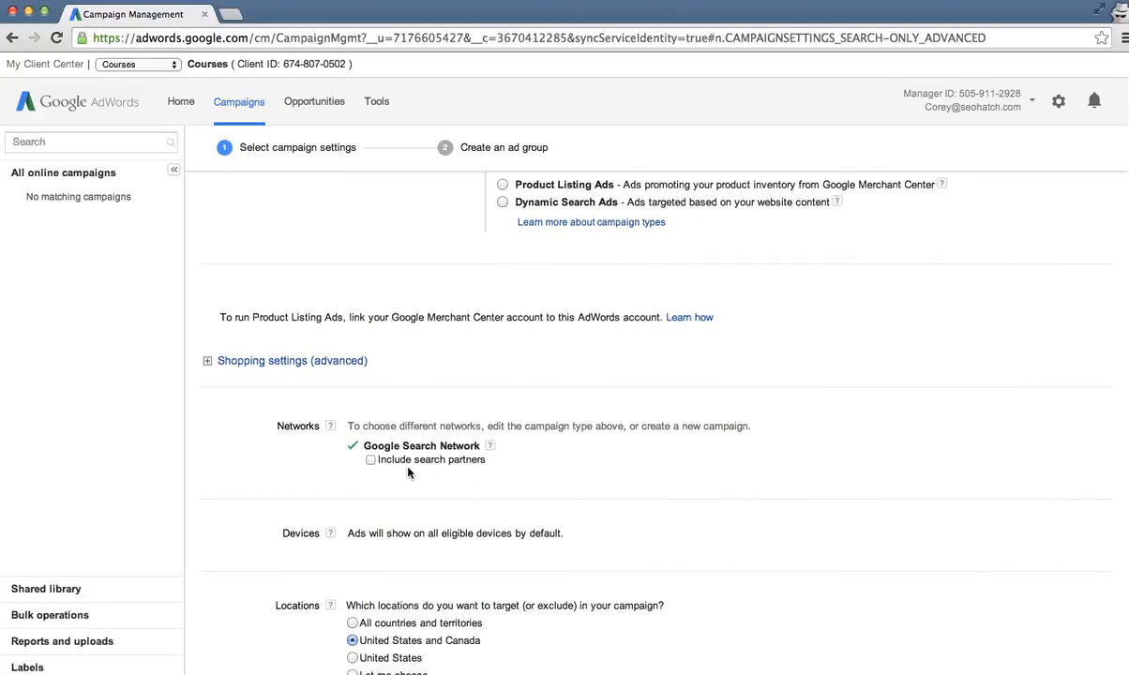
{"action": "scroll", "coordinate": [314, 485], "scroll_direction": "down", "scroll_amount": 3}
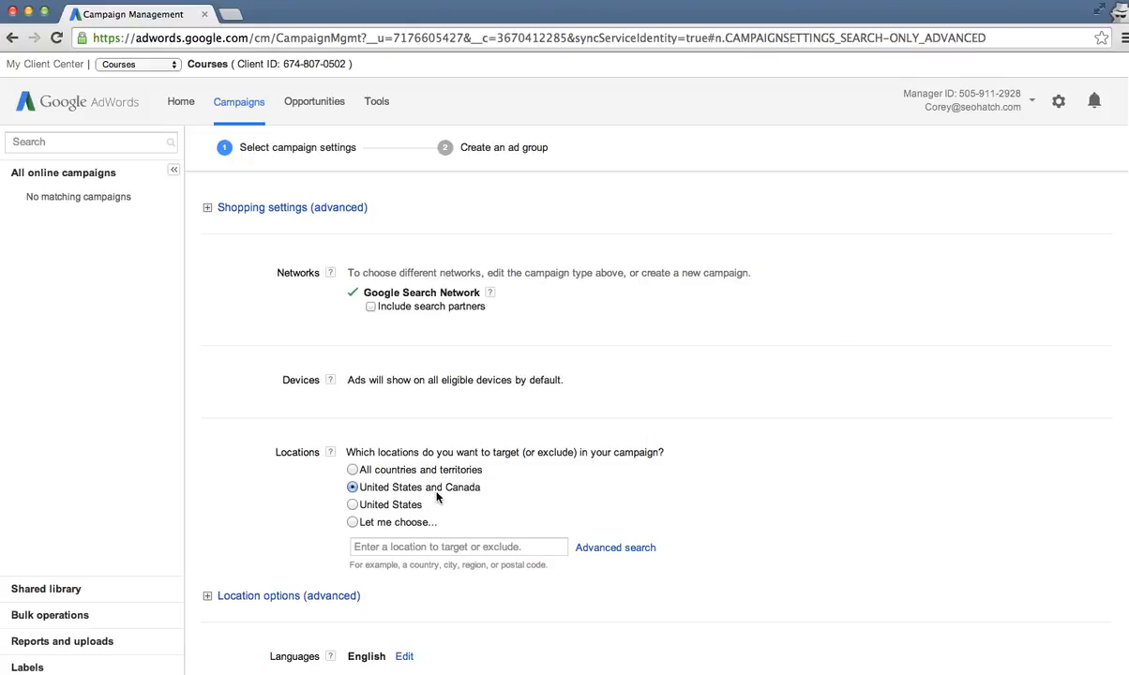
{"action": "left_click", "coordinate": [352, 505]}
{"action": "left_click", "coordinate": [346, 522]}
Step: Look up "New yo" as a target location and open the places near the New York NY Nielsen DMA region
{"action": "left_click", "coordinate": [382, 552]}
{"action": "type", "text": "Uni"}
{"action": "key", "text": "BackSpace"}
{"action": "key", "text": "BackSpace"}
{"action": "key", "text": "BackSpace"}
{"action": "type", "text": "New "}
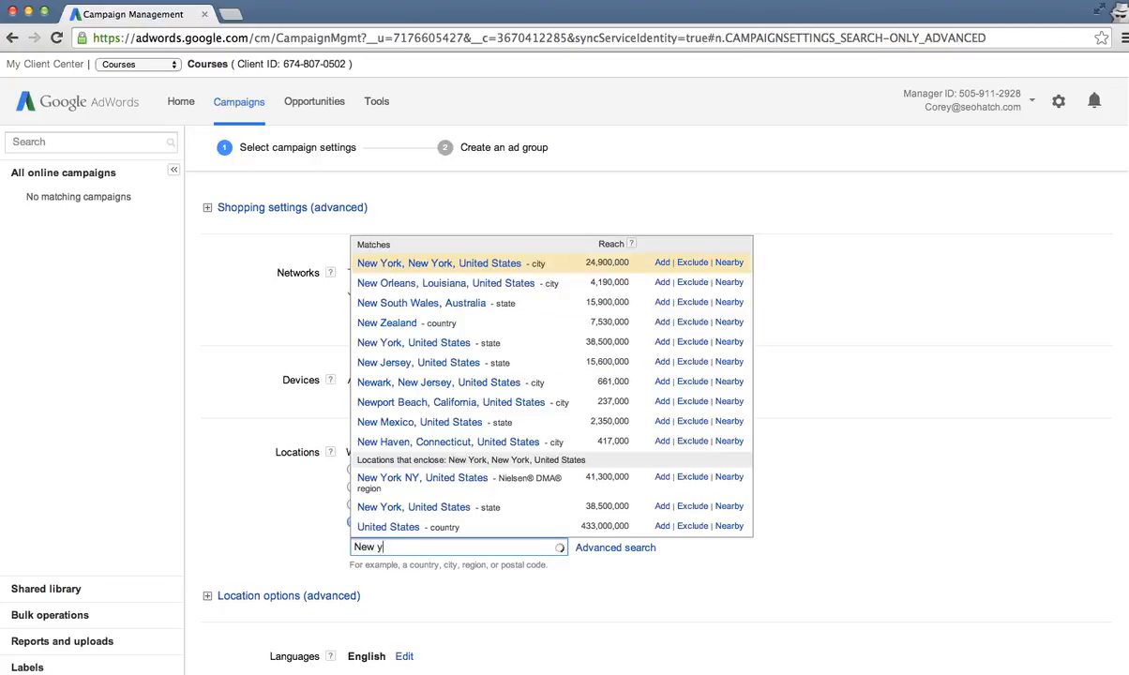
{"action": "type", "text": "yo"}
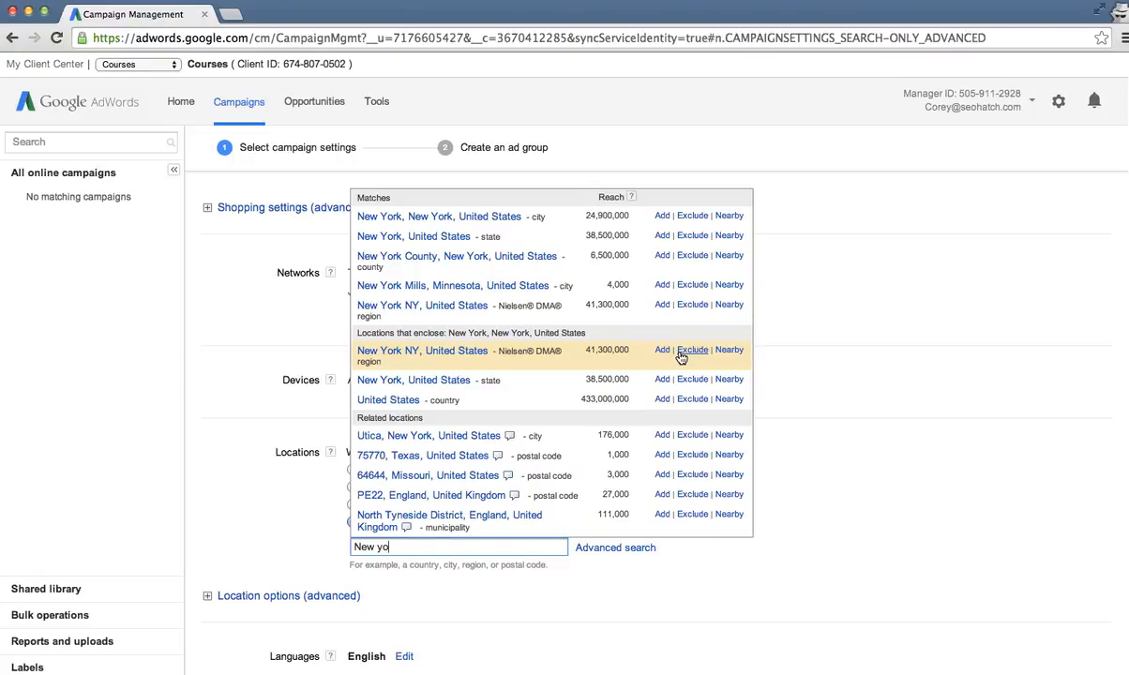
{"action": "left_click", "coordinate": [726, 353]}
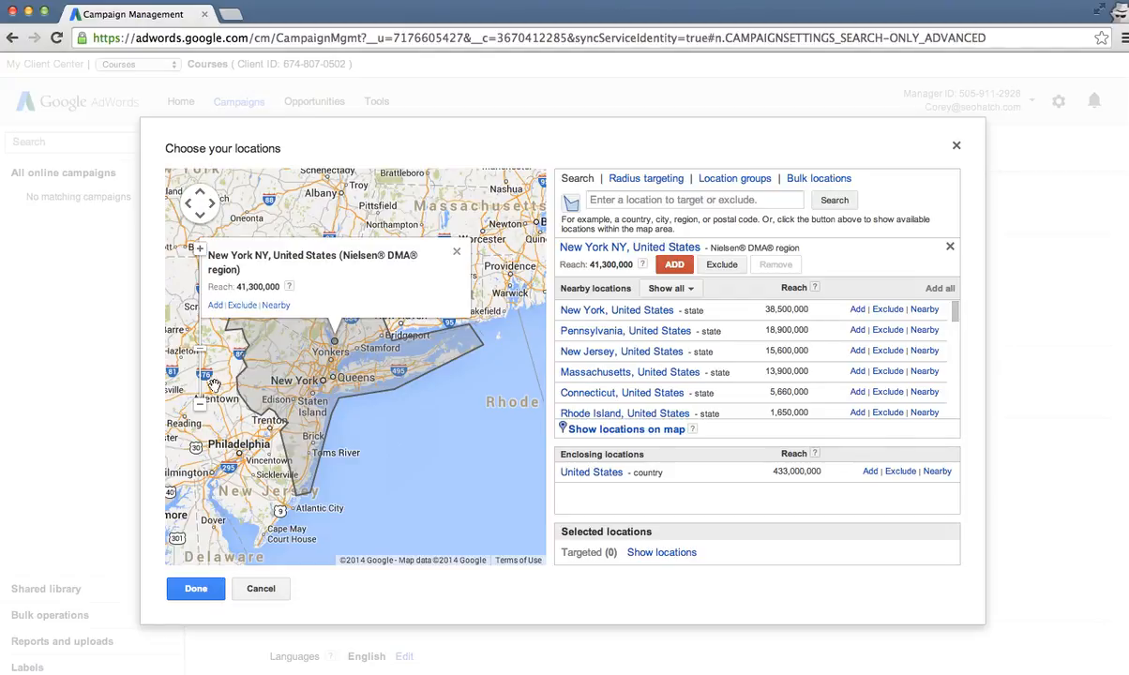
Step: Target the nearby states New York, Pennsylvania and New Jersey, without targeting the whole United States
{"action": "left_click", "coordinate": [198, 411]}
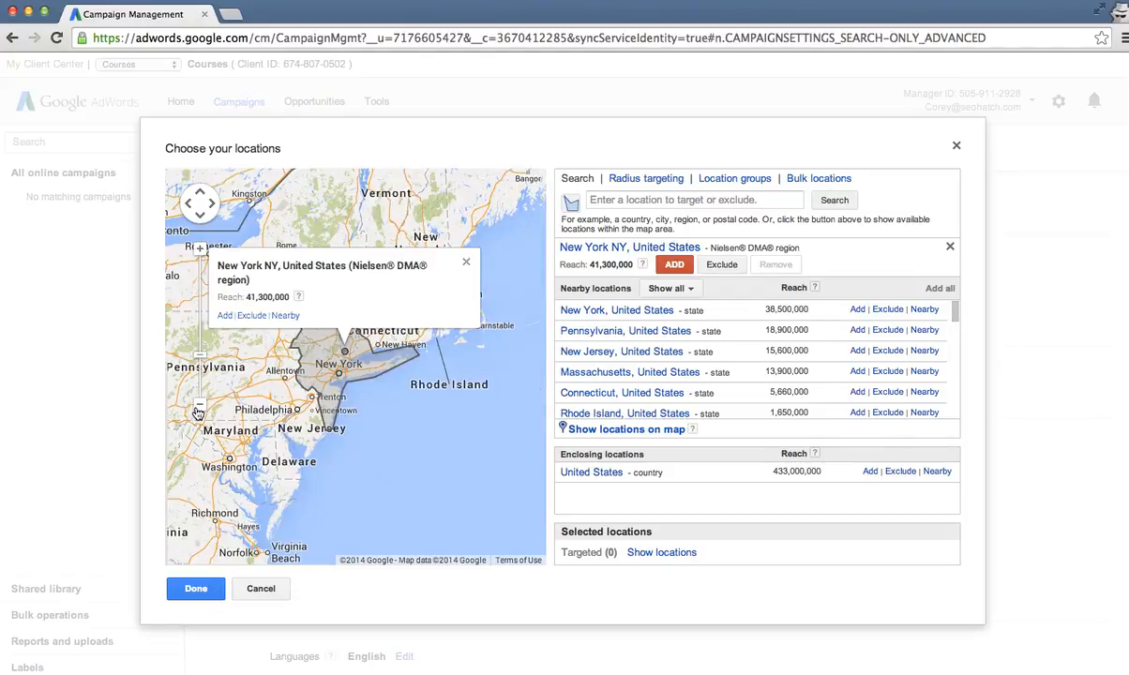
{"action": "left_click", "coordinate": [198, 410]}
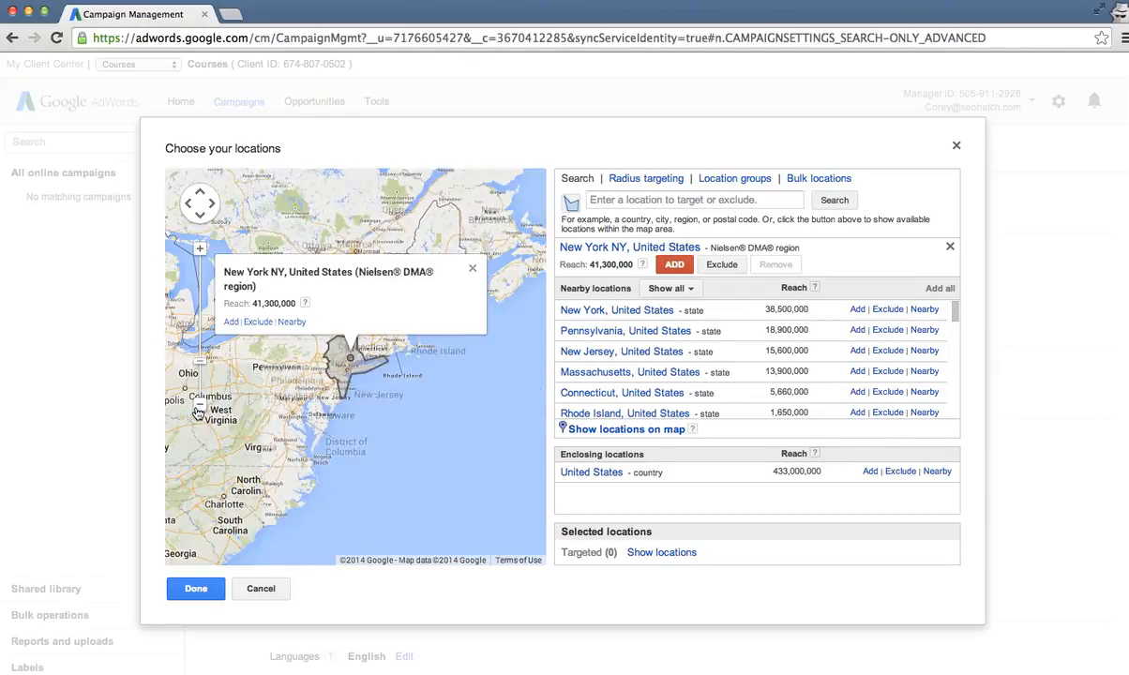
{"action": "left_click", "coordinate": [857, 310]}
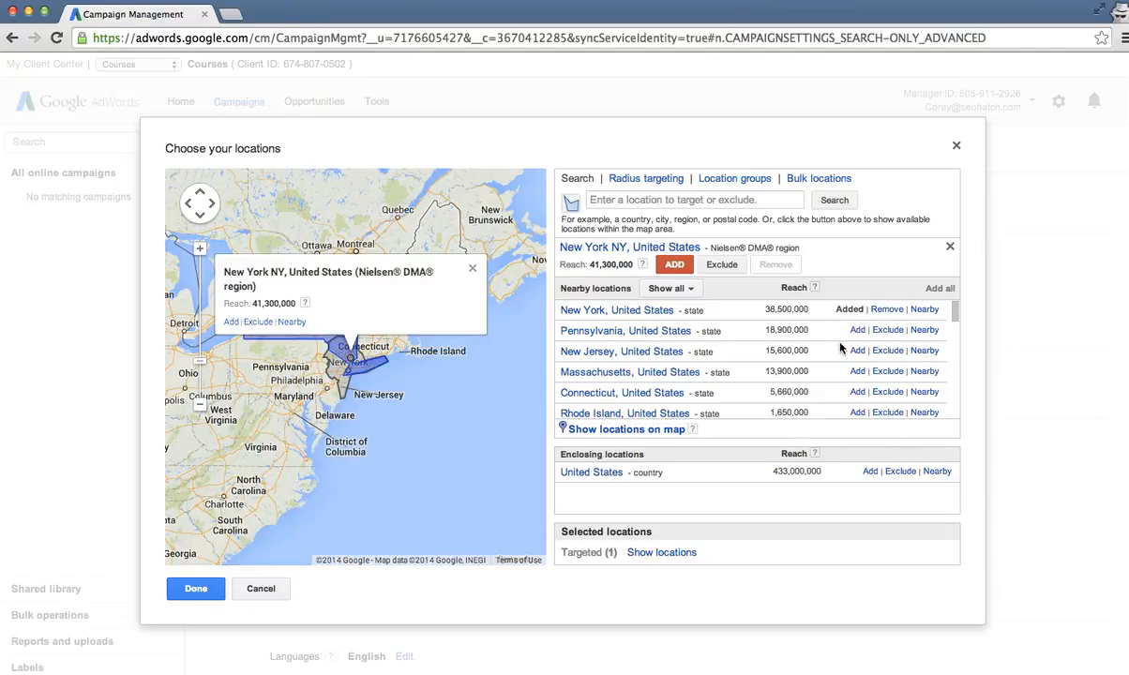
{"action": "left_click", "coordinate": [858, 330]}
{"action": "left_click", "coordinate": [870, 471]}
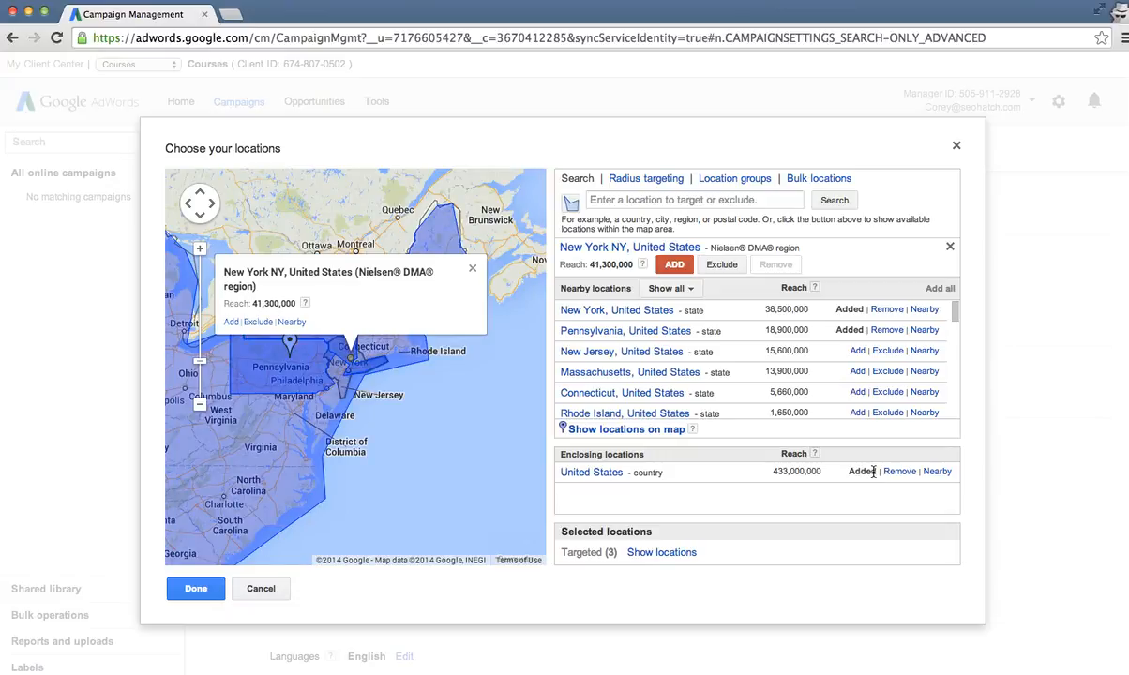
{"action": "left_click", "coordinate": [898, 471]}
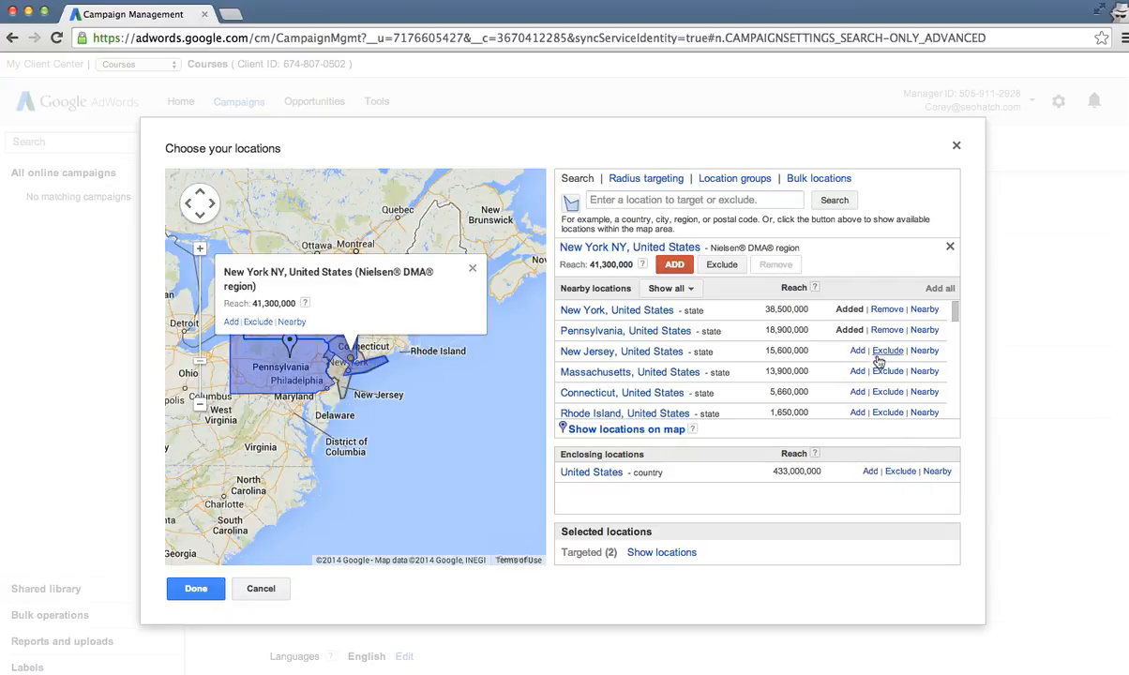
{"action": "left_click", "coordinate": [856, 350]}
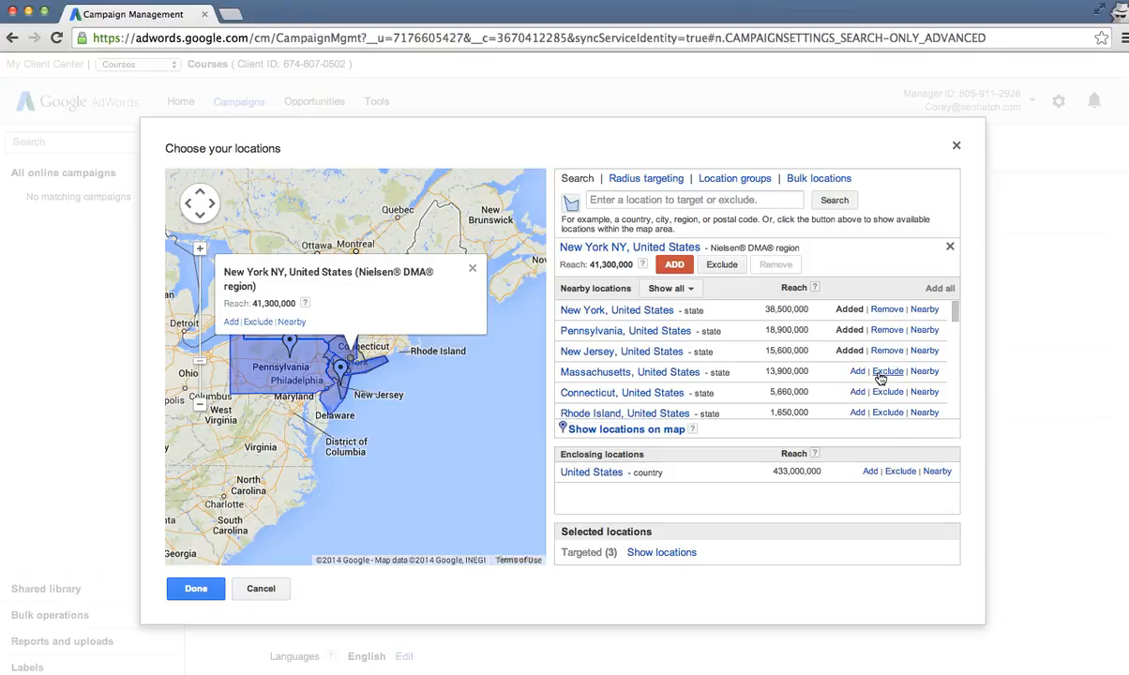
Step: Exclude Connecticut from the campaign's locations and close the New York NY info box on the map
{"action": "left_click", "coordinate": [881, 372]}
{"action": "left_click", "coordinate": [879, 373]}
{"action": "left_click", "coordinate": [887, 393]}
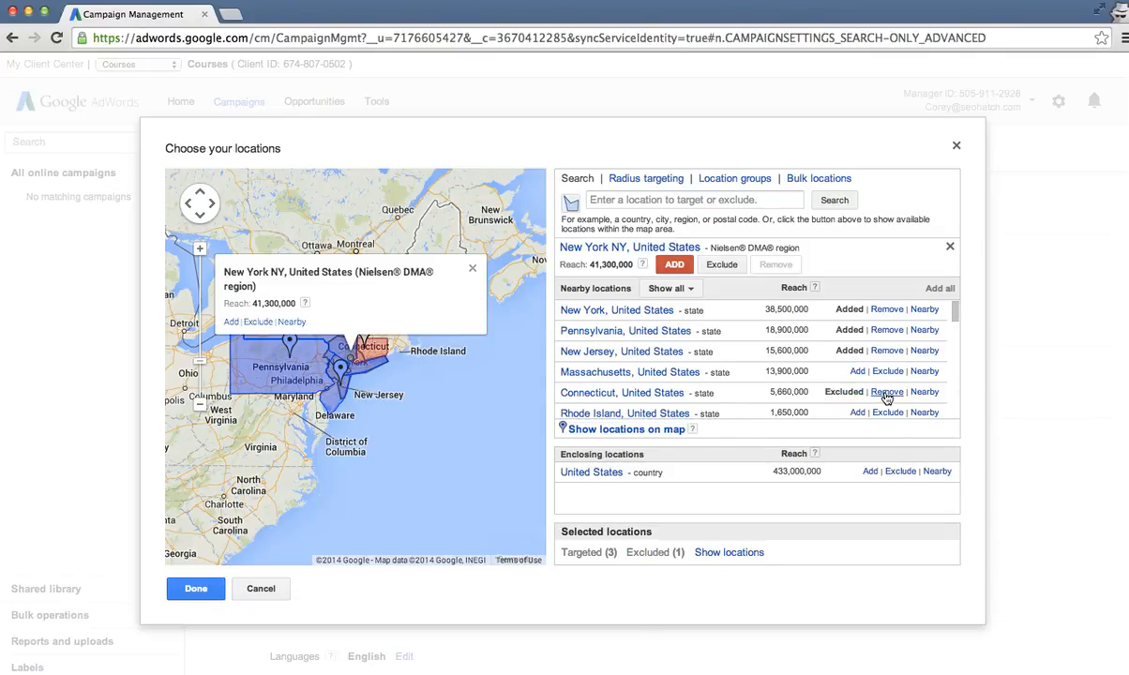
{"action": "left_click", "coordinate": [442, 250]}
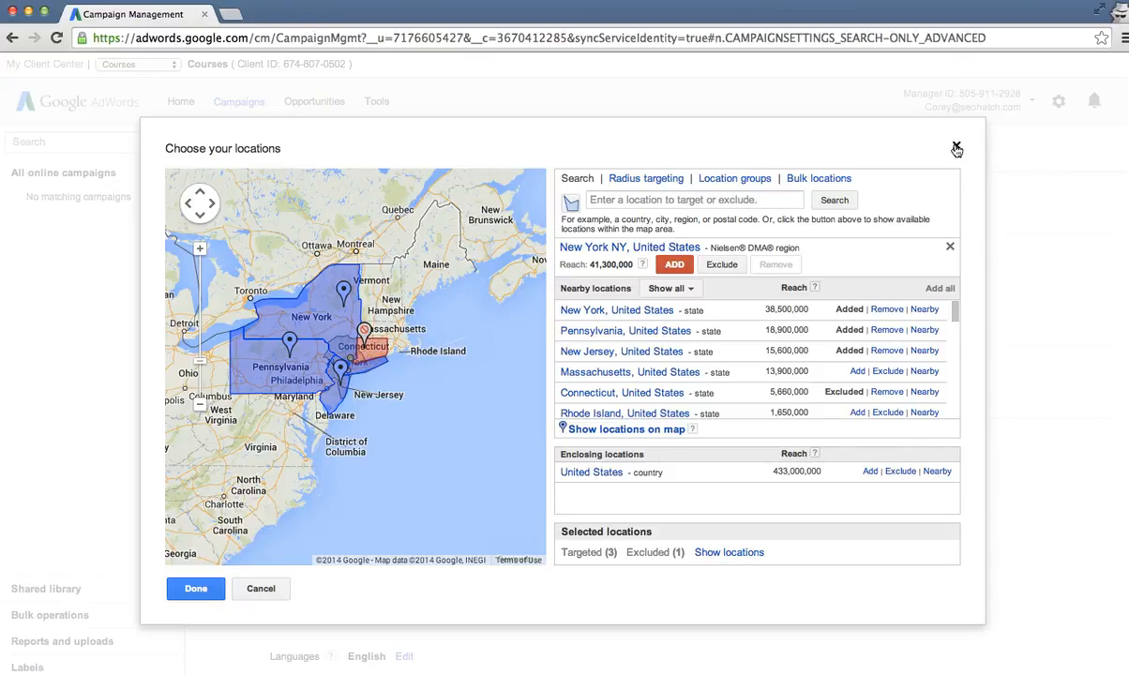
Step: Remove New York, Pennsylvania, New Jersey and Connecticut from the selected locations and close the location chooser
{"action": "left_click", "coordinate": [886, 309]}
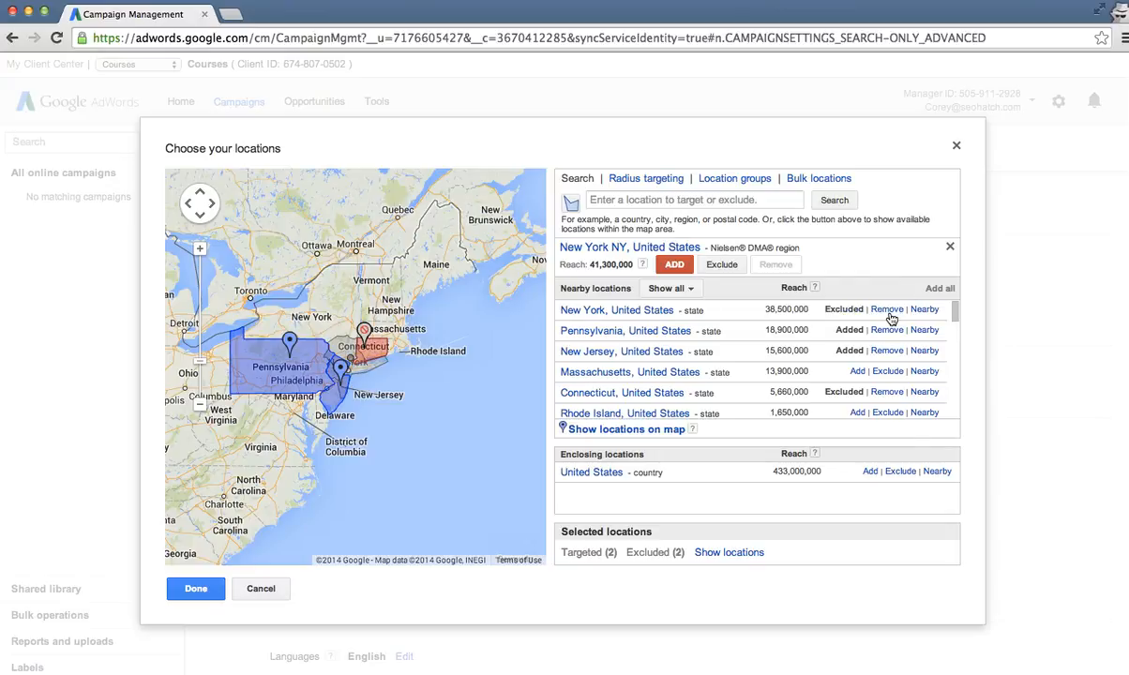
{"action": "left_click", "coordinate": [886, 330]}
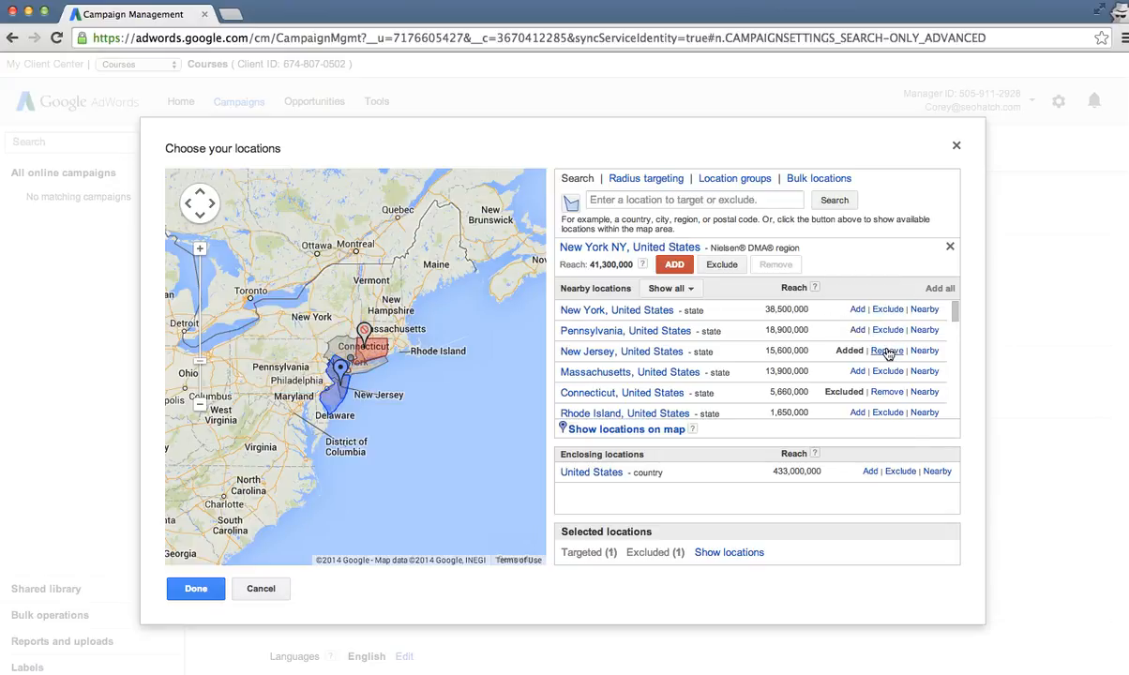
{"action": "left_click", "coordinate": [886, 351]}
{"action": "left_click", "coordinate": [886, 391]}
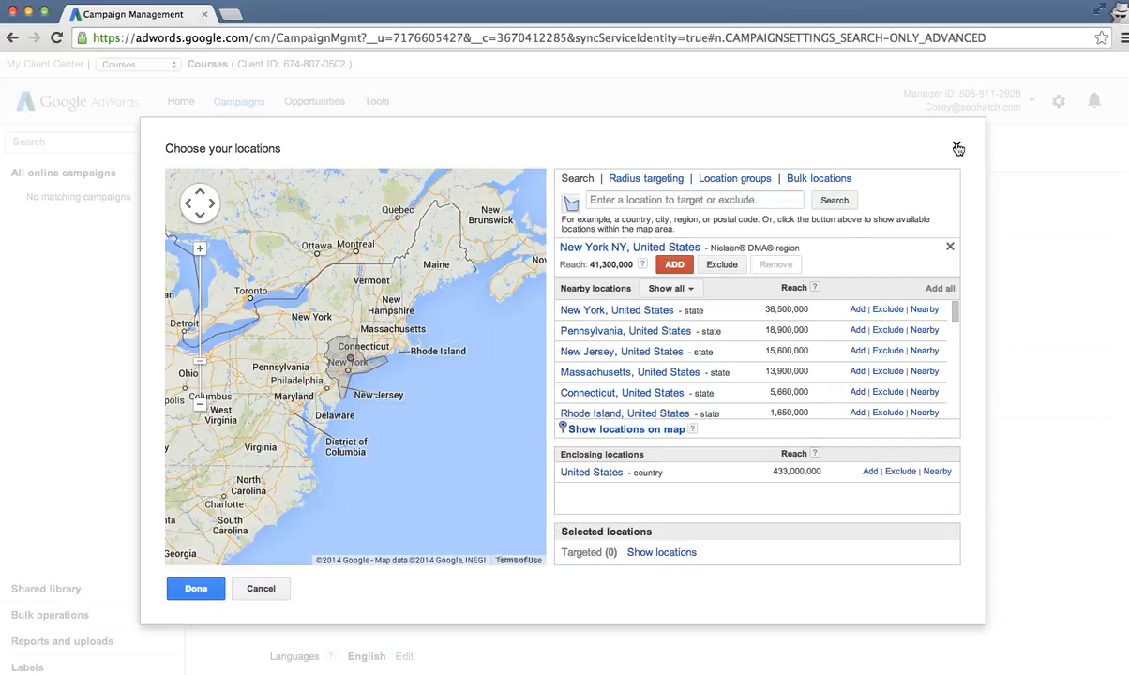
{"action": "left_click", "coordinate": [956, 146]}
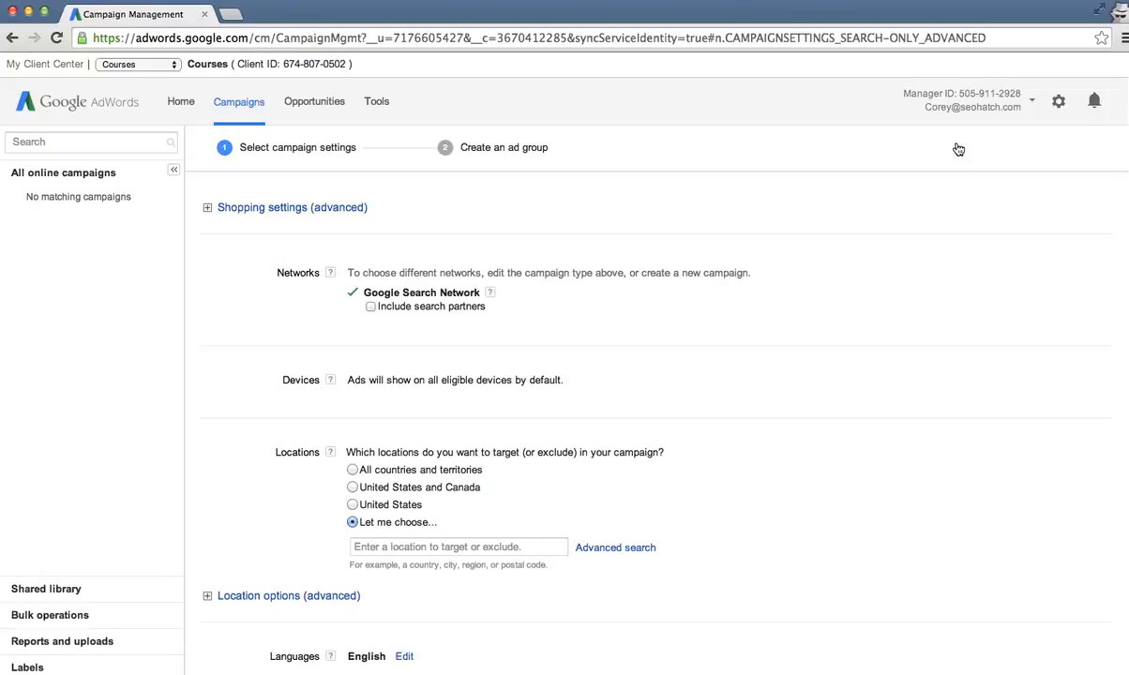
Step: Search for "3280", target the Florida postal code 32803 and open its nearby locations
{"action": "left_click", "coordinate": [440, 549]}
{"action": "type", "text": "3280"}
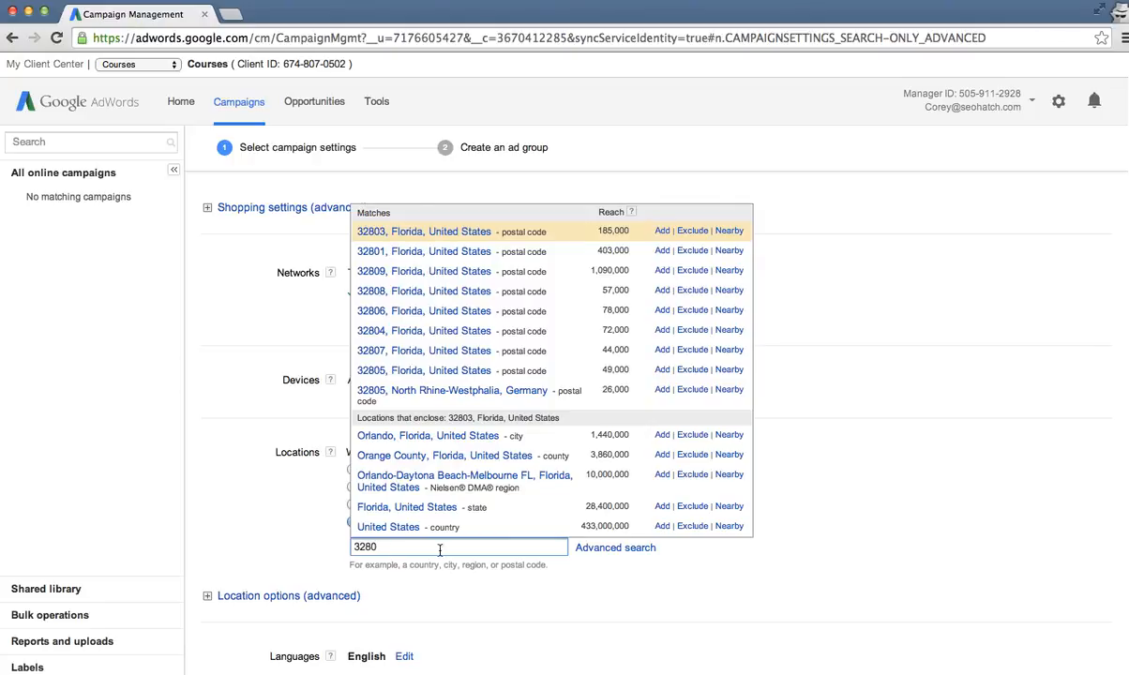
{"action": "left_click", "coordinate": [661, 234]}
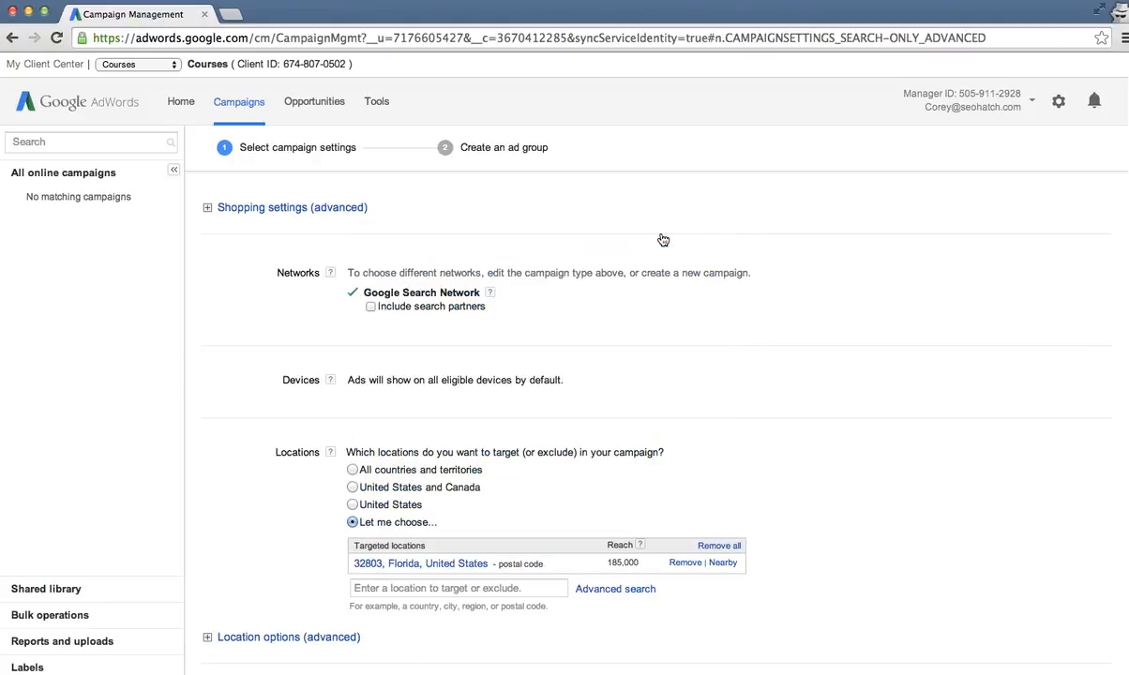
{"action": "left_click", "coordinate": [723, 563]}
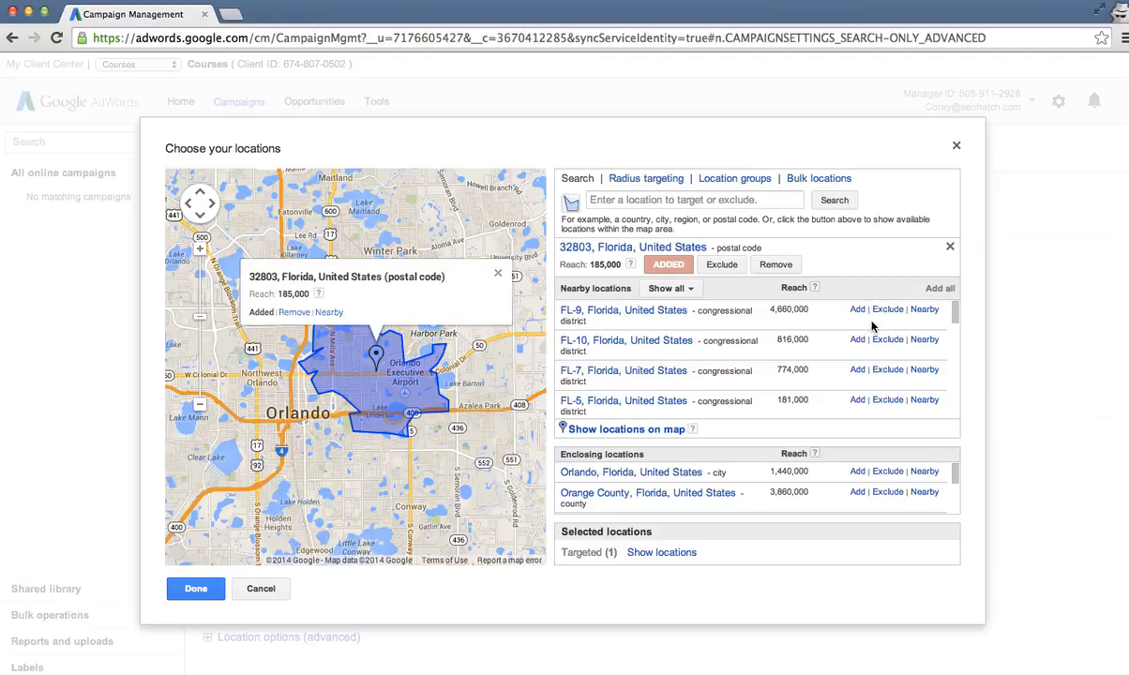
Step: Try adding congressional district FL-9, and remove both it and postal code 32803 from the targets
{"action": "left_click", "coordinate": [857, 310]}
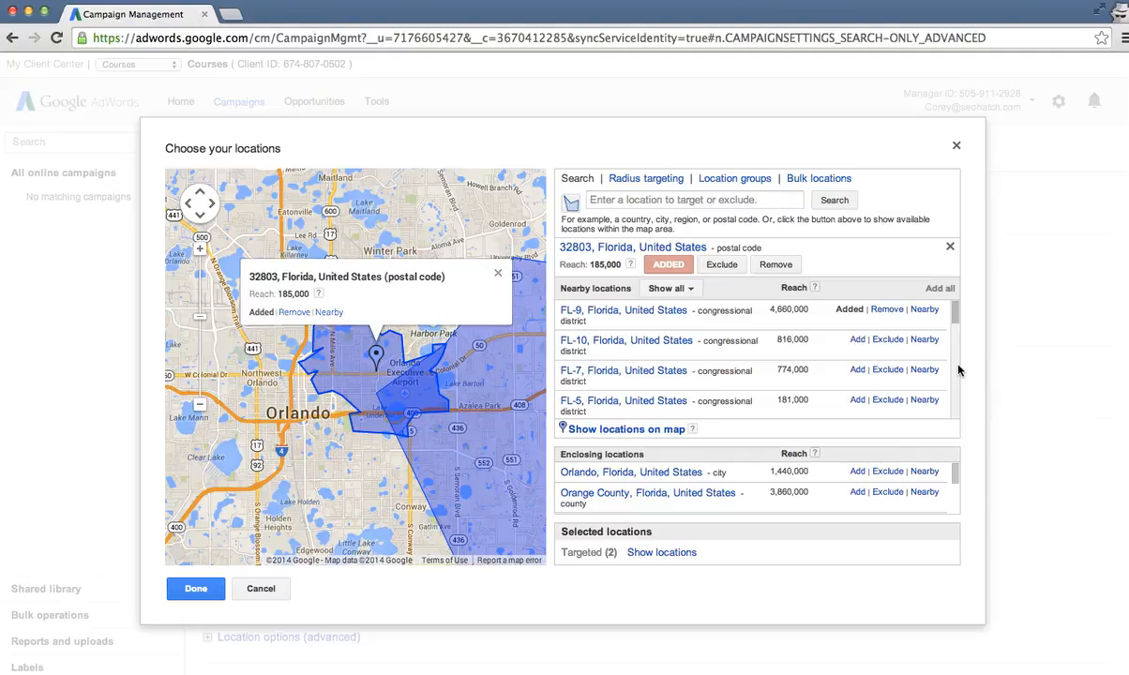
{"action": "left_click", "coordinate": [887, 311]}
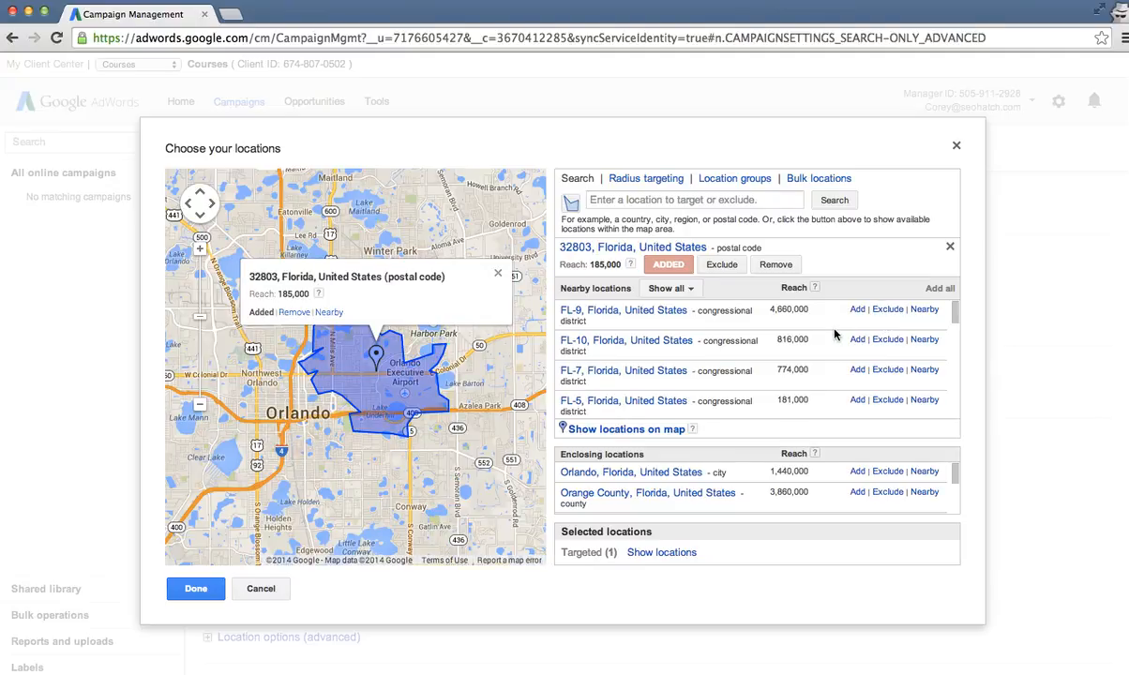
{"action": "left_click", "coordinate": [776, 264]}
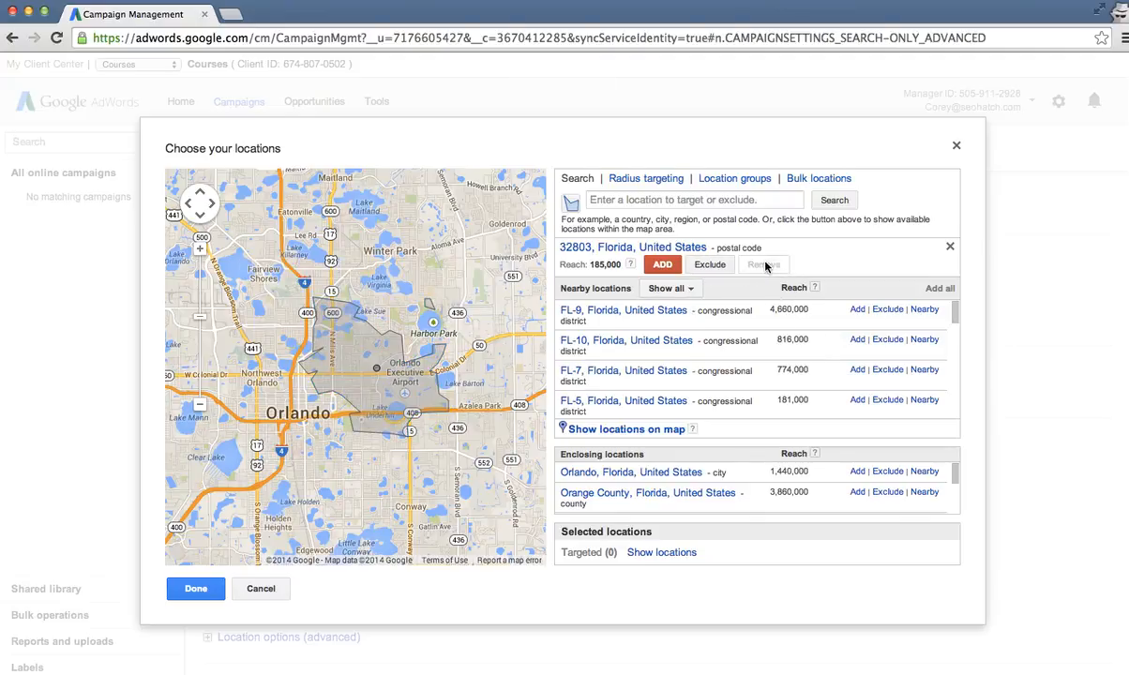
Step: Search for a 20-mile radius target around "los angles" using radius targeting
{"action": "left_click", "coordinate": [654, 179]}
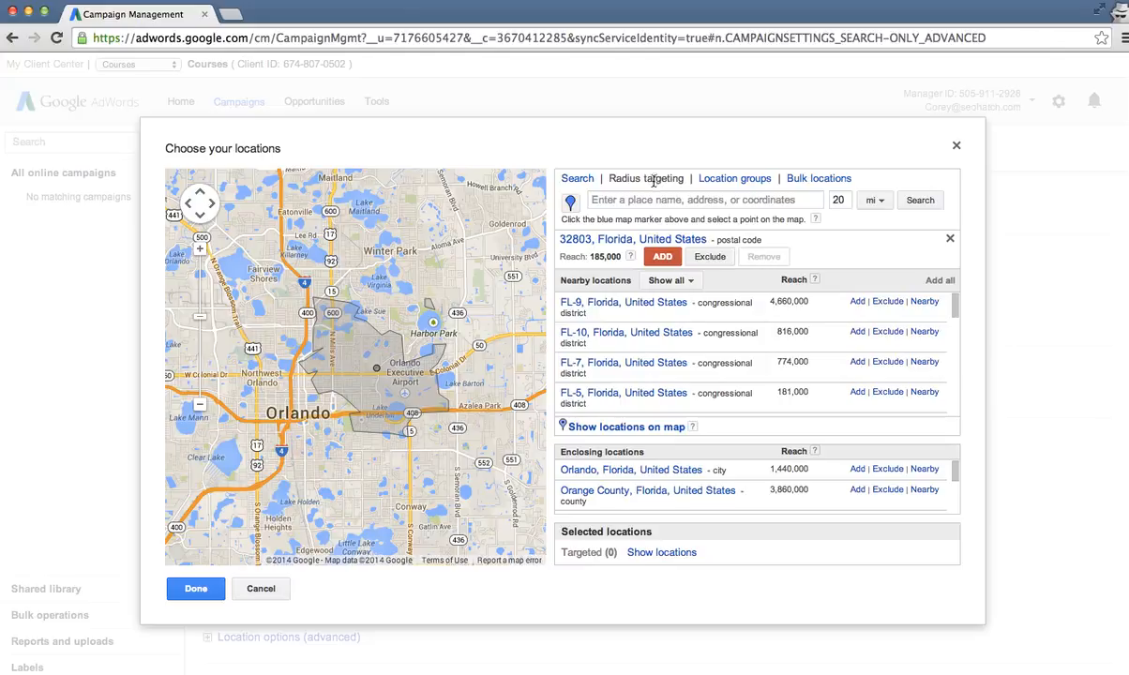
{"action": "left_click", "coordinate": [641, 200]}
{"action": "type", "text": "los an"}
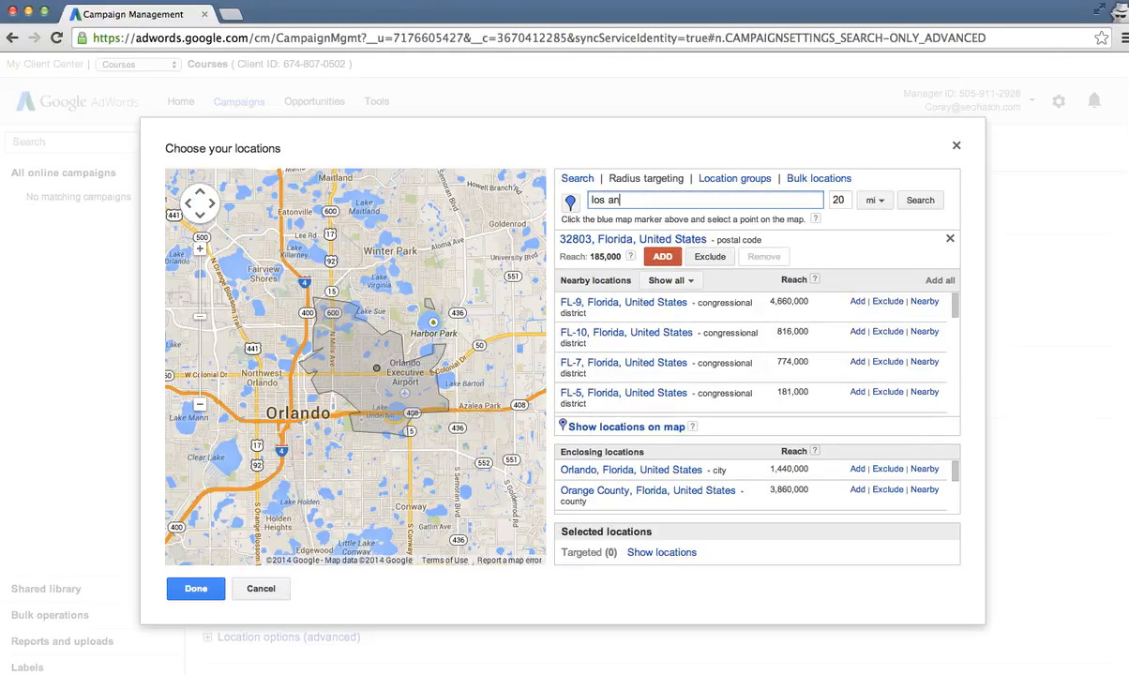
{"action": "type", "text": "gles"}
{"action": "left_click", "coordinate": [920, 200]}
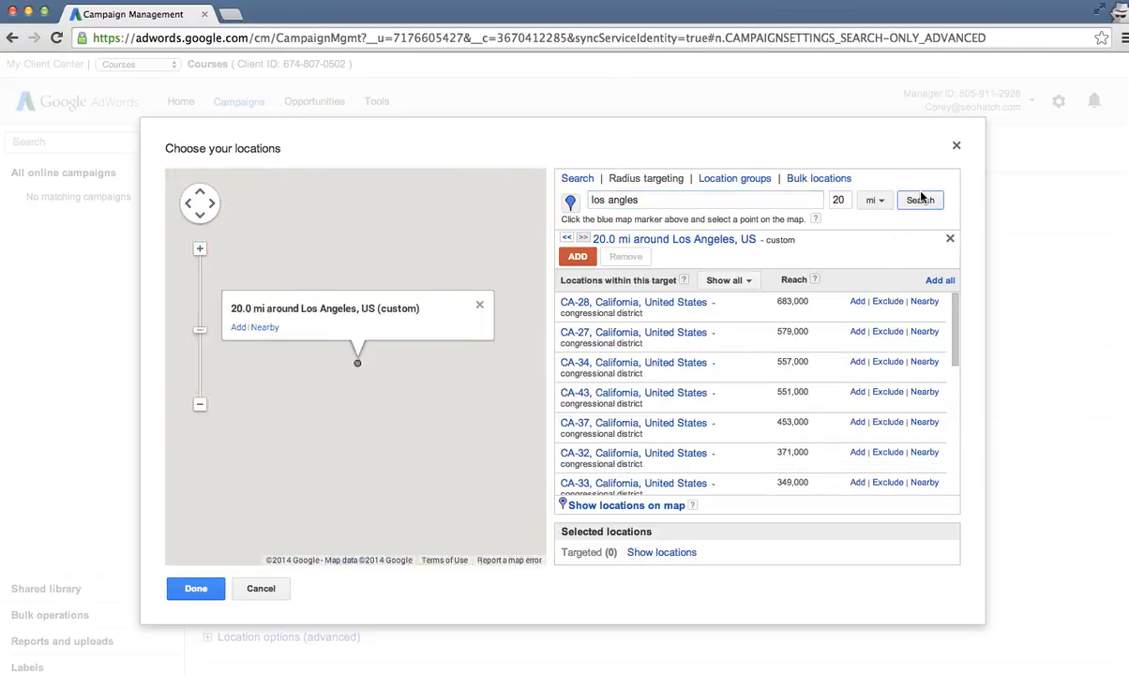
Step: Try adding district CA-28, remove it, and target the whole 20-mile radius around Los Angeles instead
{"action": "left_click", "coordinate": [857, 301]}
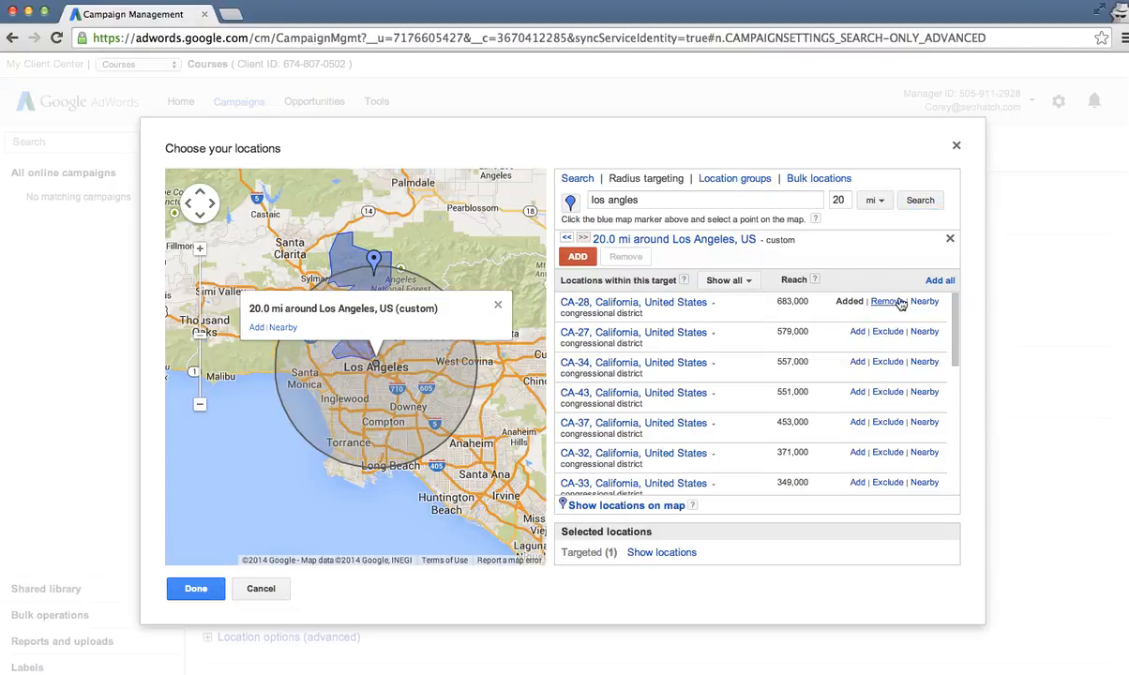
{"action": "left_click", "coordinate": [886, 302]}
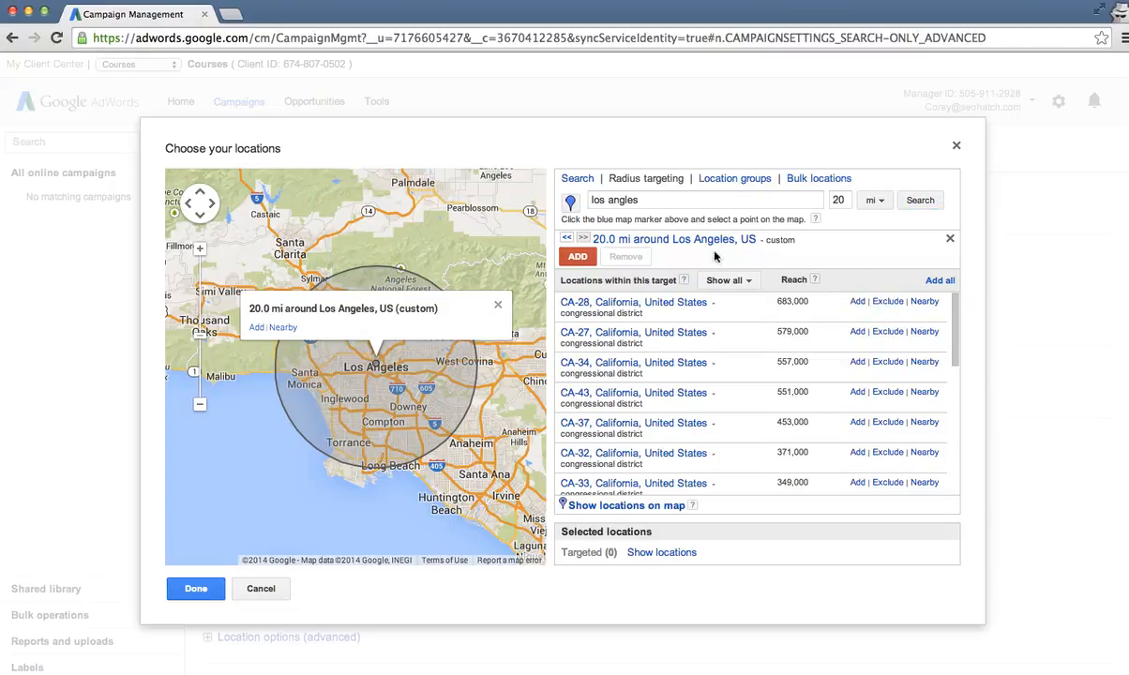
{"action": "left_click", "coordinate": [566, 259]}
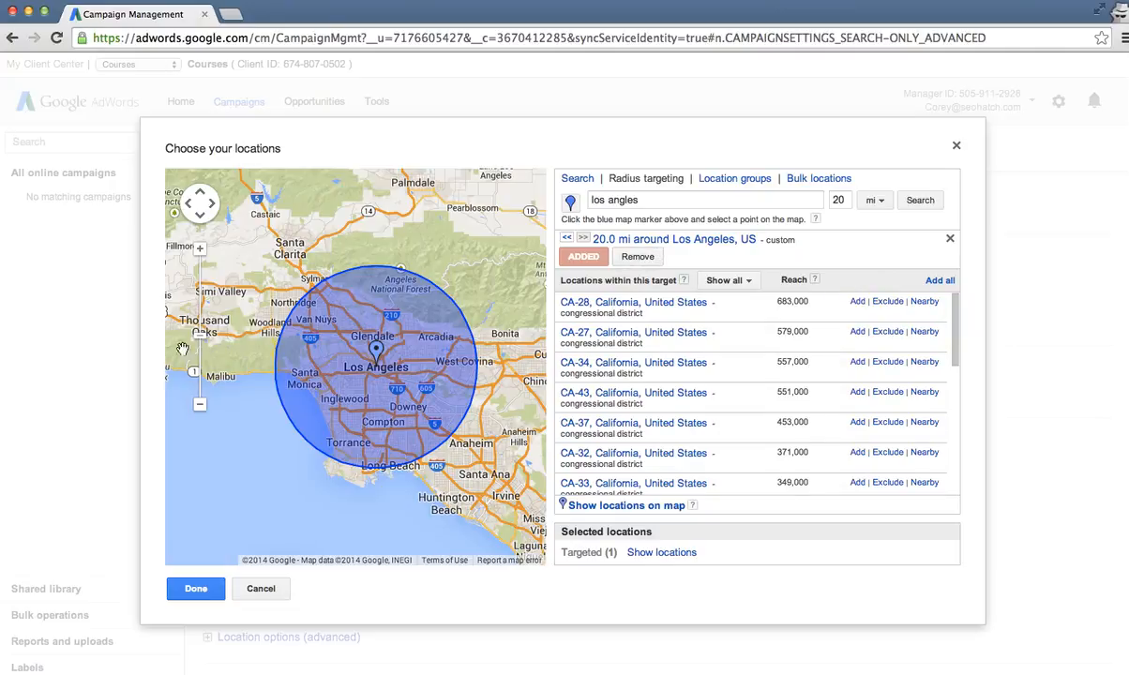
{"action": "left_click", "coordinate": [200, 407]}
{"action": "left_click", "coordinate": [200, 407]}
{"action": "left_click", "coordinate": [200, 407]}
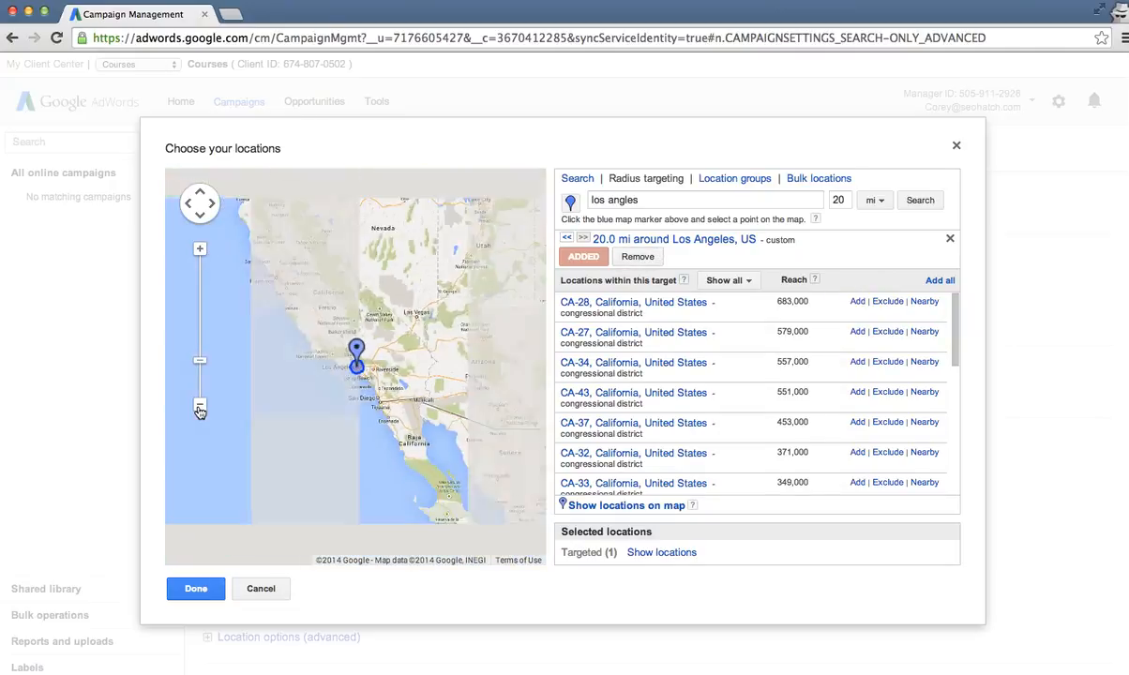
{"action": "left_click", "coordinate": [199, 407]}
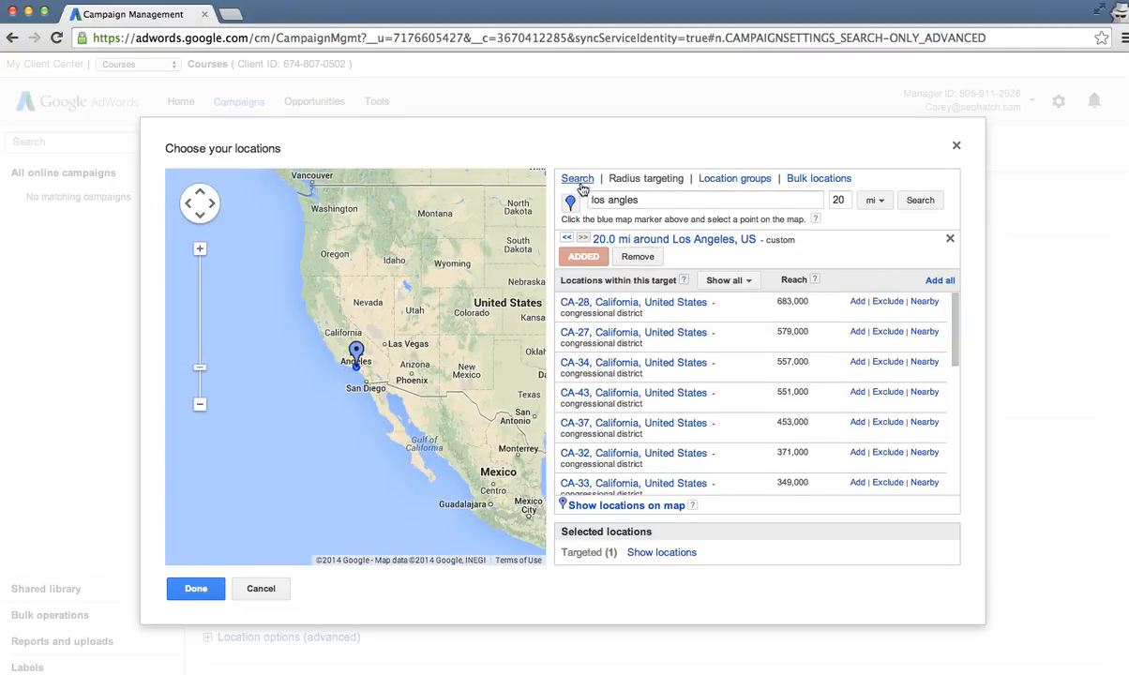
Step: Open the location groups options and remove the 20-mile Los Angeles radius from the targeted locations
{"action": "left_click", "coordinate": [734, 180]}
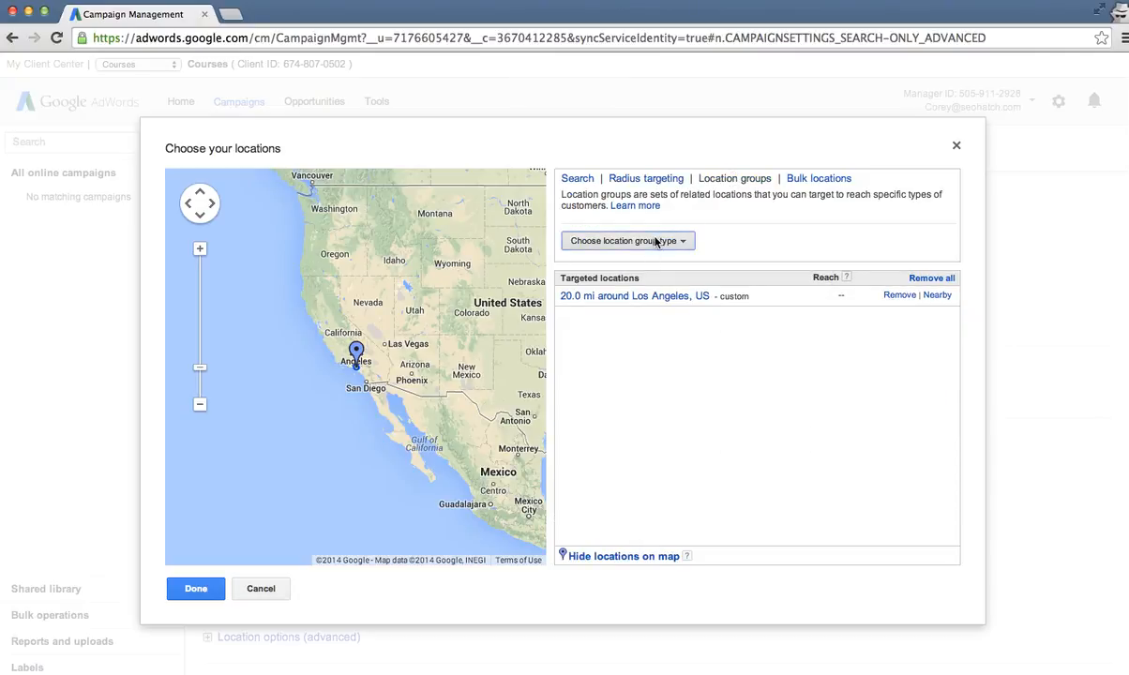
{"action": "left_click", "coordinate": [686, 242]}
{"action": "left_click", "coordinate": [899, 297]}
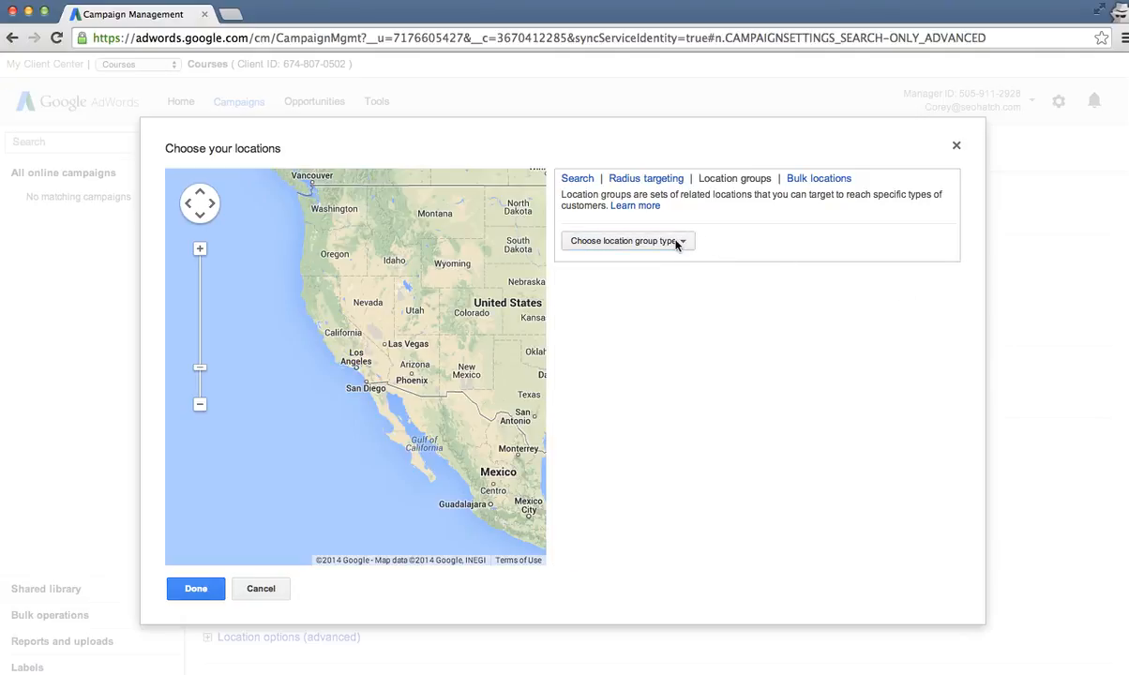
Step: Open the bulk locations options and start a list of US locations for targeting
{"action": "left_click", "coordinate": [630, 178]}
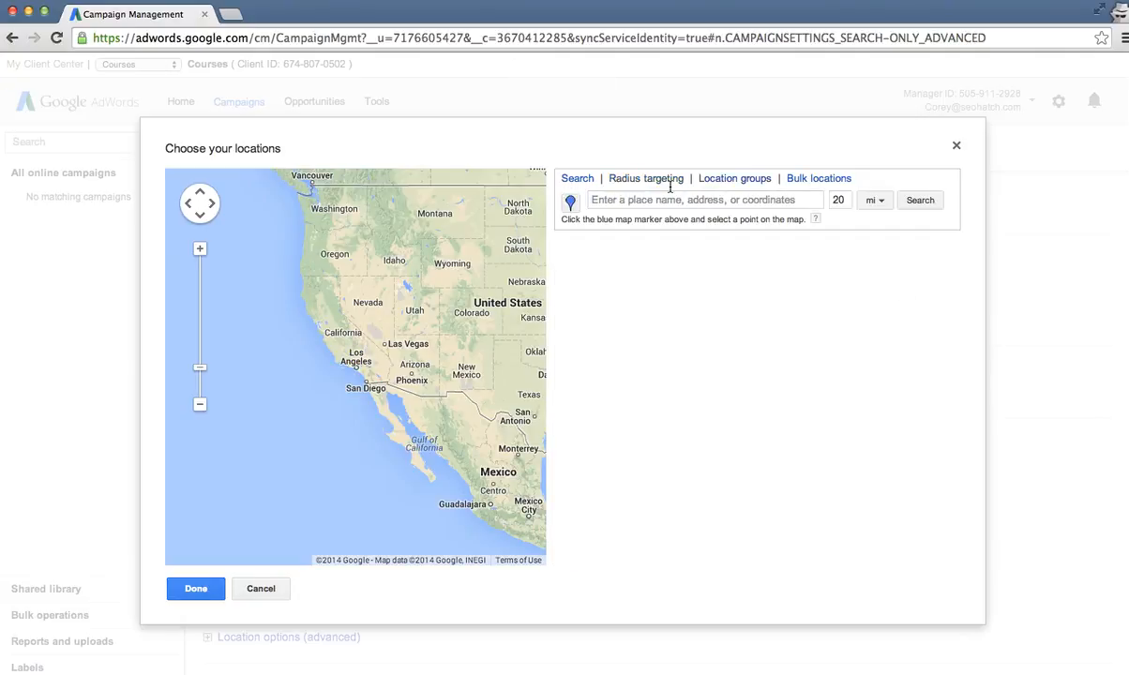
{"action": "left_click", "coordinate": [815, 179]}
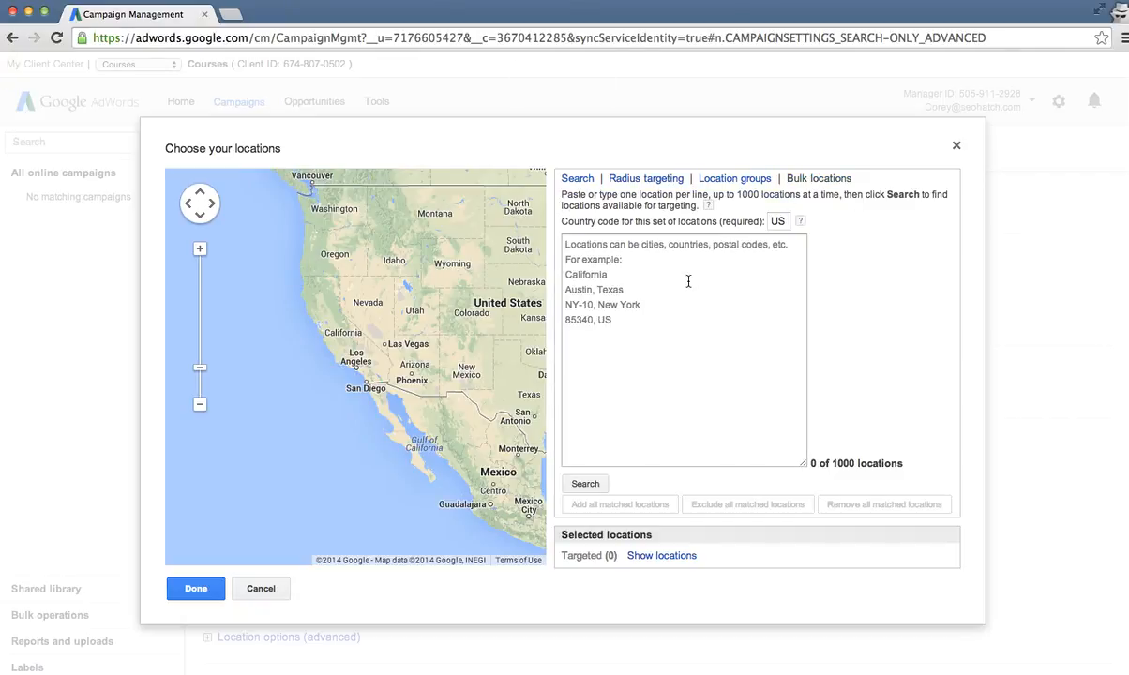
{"action": "left_click", "coordinate": [660, 277]}
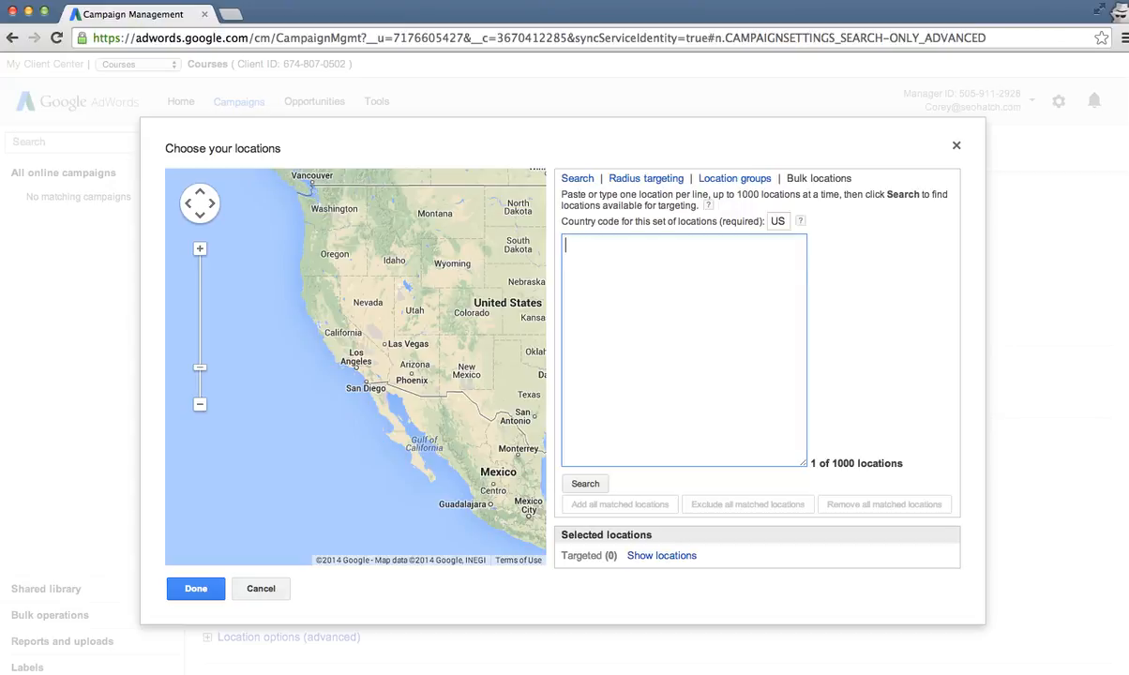
{"action": "type", "text": "Claifor"}
{"action": "key", "text": "BackSpace"}
{"action": "key", "text": "BackSpace"}
{"action": "key", "text": "BackSpace"}
{"action": "key", "text": "BackSpace"}
{"action": "key", "text": "BackSpace"}
{"action": "key", "text": "BackSpace"}
{"action": "type", "text": "alifor"}
{"action": "key", "text": "BackSpace"}
{"action": "key", "text": "BackSpace"}
{"action": "key", "text": "BackSpace"}
{"action": "key", "text": "BackSpace"}
{"action": "key", "text": "BackSpace"}
{"action": "key", "text": "BackSpace"}
{"action": "key", "text": "BackSpace"}
Step: Search in bulk for "nEw York" and "Florida" on separate lines, and target both the New York city and Florida state matches
{"action": "type", "text": "nEw York"}
{"action": "key", "text": "Return"}
{"action": "type", "text": "Florida"}
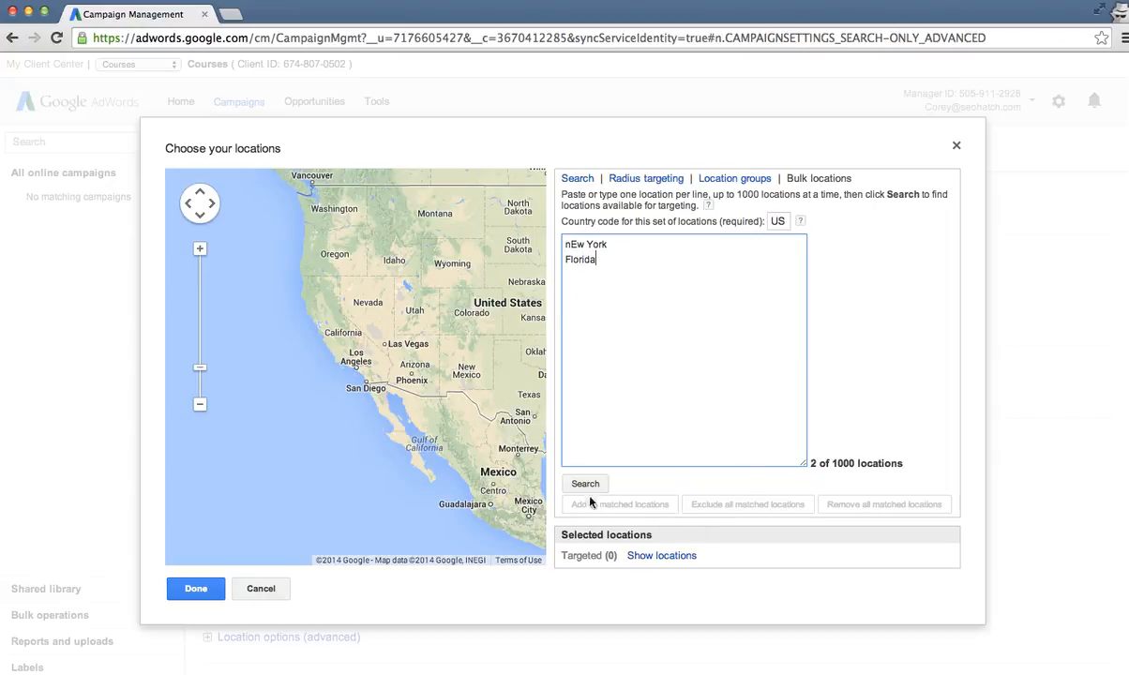
{"action": "left_click", "coordinate": [581, 484]}
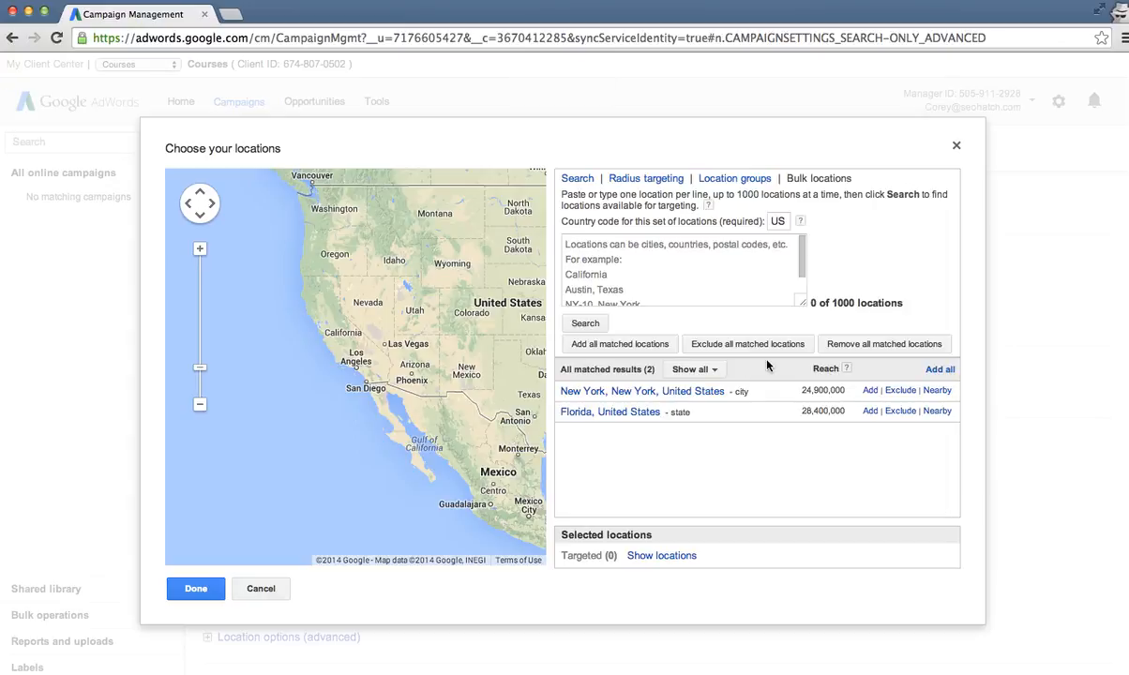
{"action": "left_click", "coordinate": [870, 390]}
{"action": "left_click", "coordinate": [870, 411]}
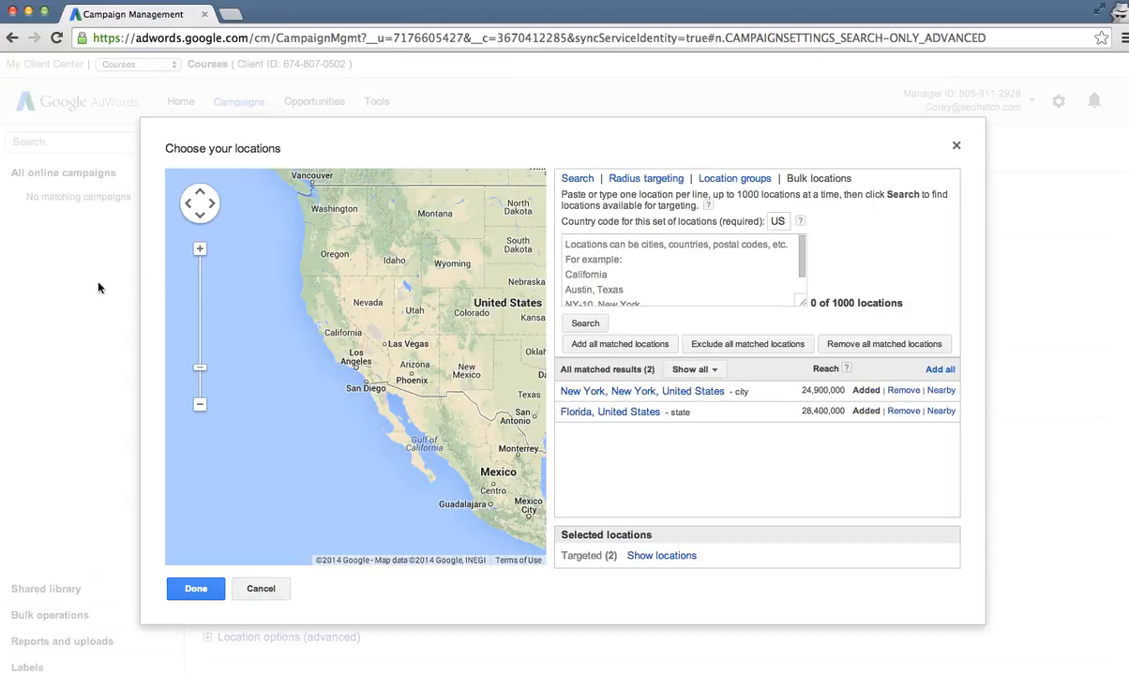
Step: Check the New York and Florida targets on the map and close the location chooser
{"action": "left_click", "coordinate": [200, 407]}
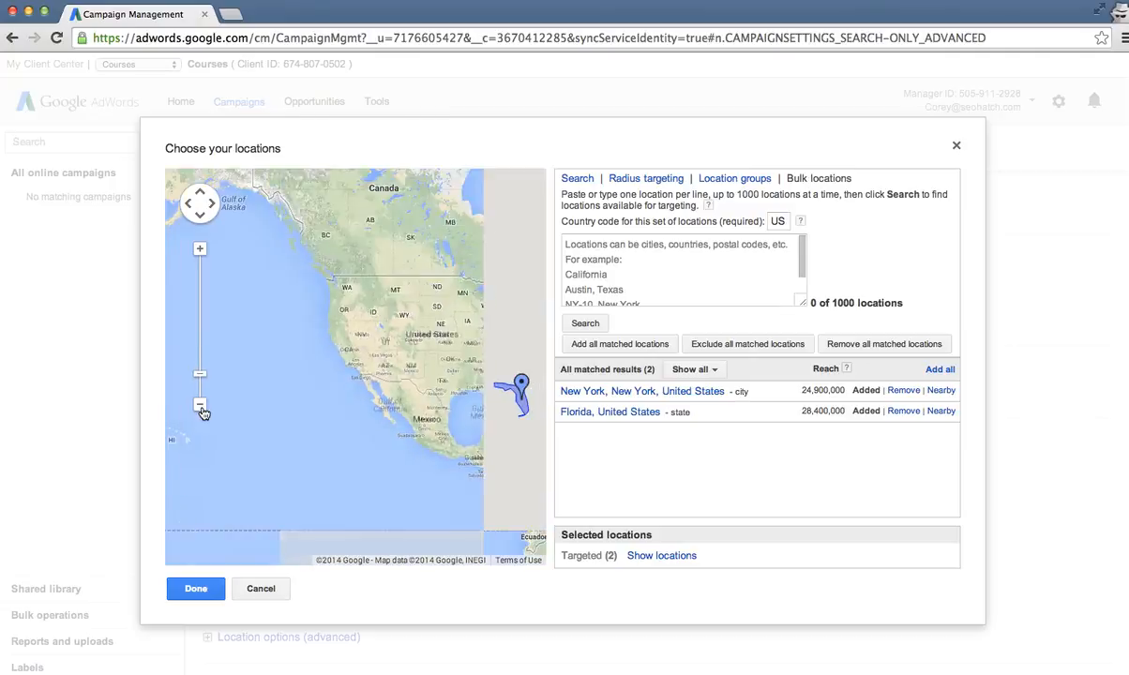
{"action": "left_click", "coordinate": [201, 407]}
{"action": "left_click_drag", "start_coordinate": [377, 376], "coordinate": [292, 382]}
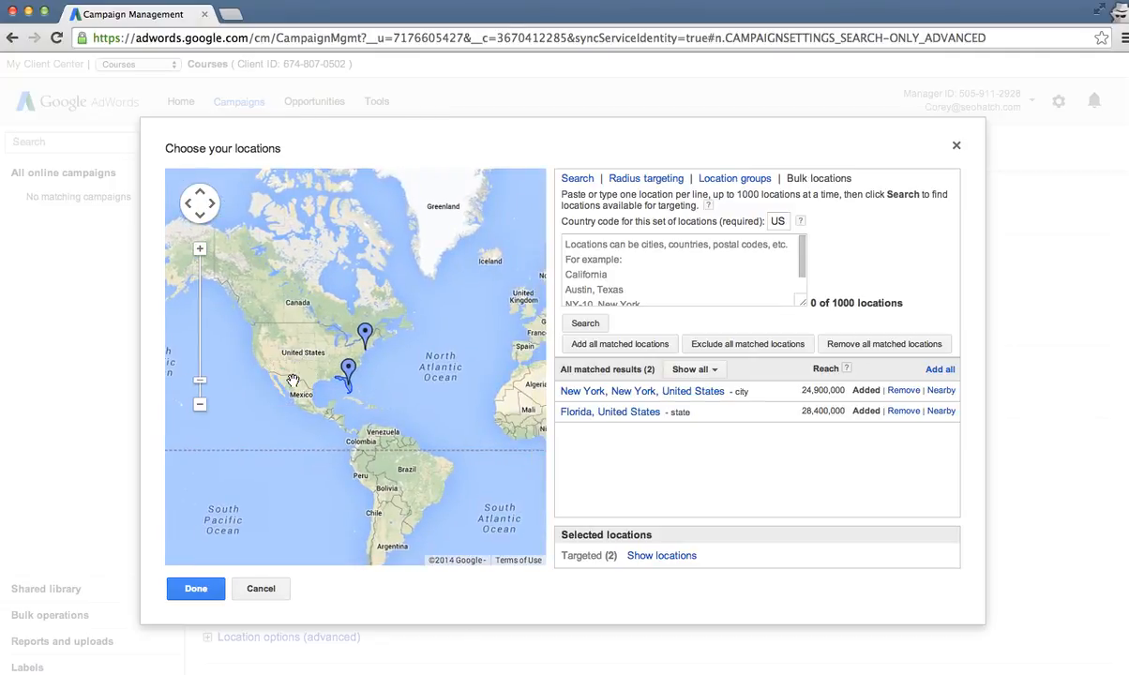
{"action": "double_click", "coordinate": [200, 249]}
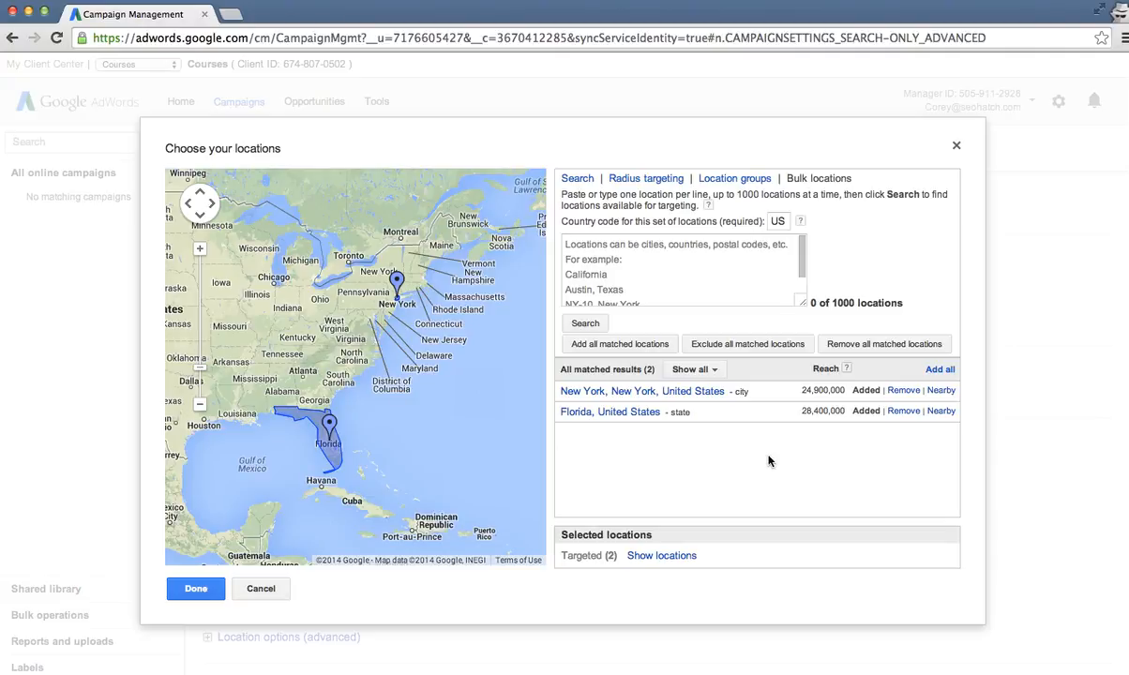
{"action": "left_click", "coordinate": [955, 146]}
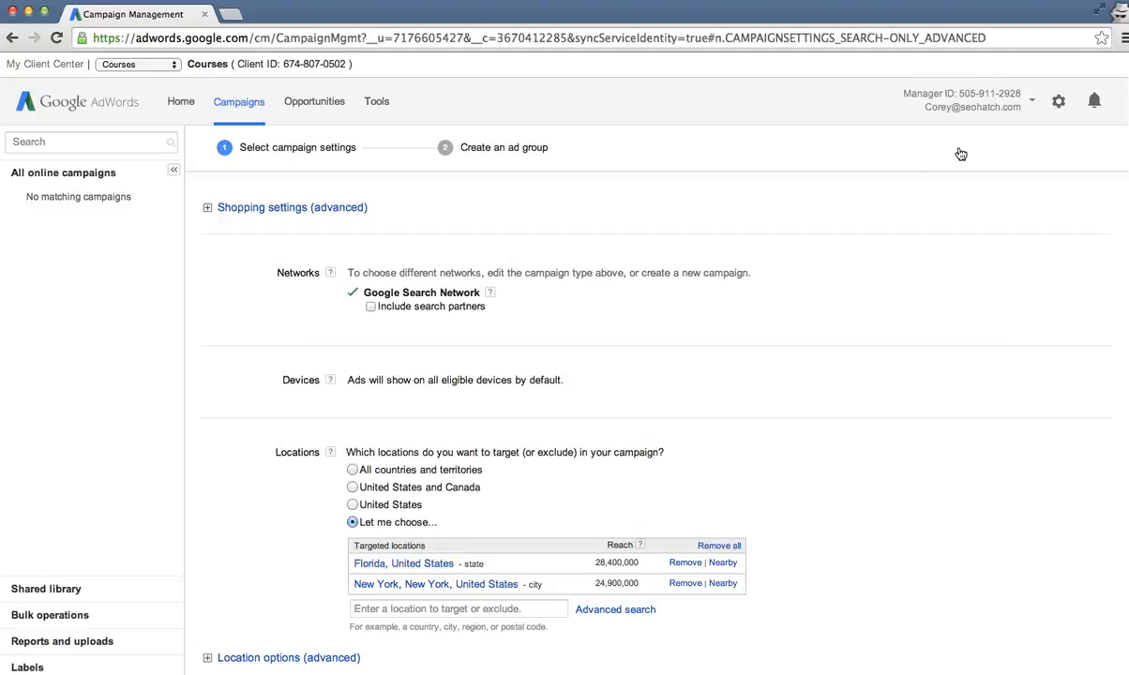
Step: Expand the advanced location options to show the Target and Exclude settings
{"action": "scroll", "coordinate": [408, 465], "scroll_direction": "down", "scroll_amount": 3}
{"action": "left_click", "coordinate": [207, 506]}
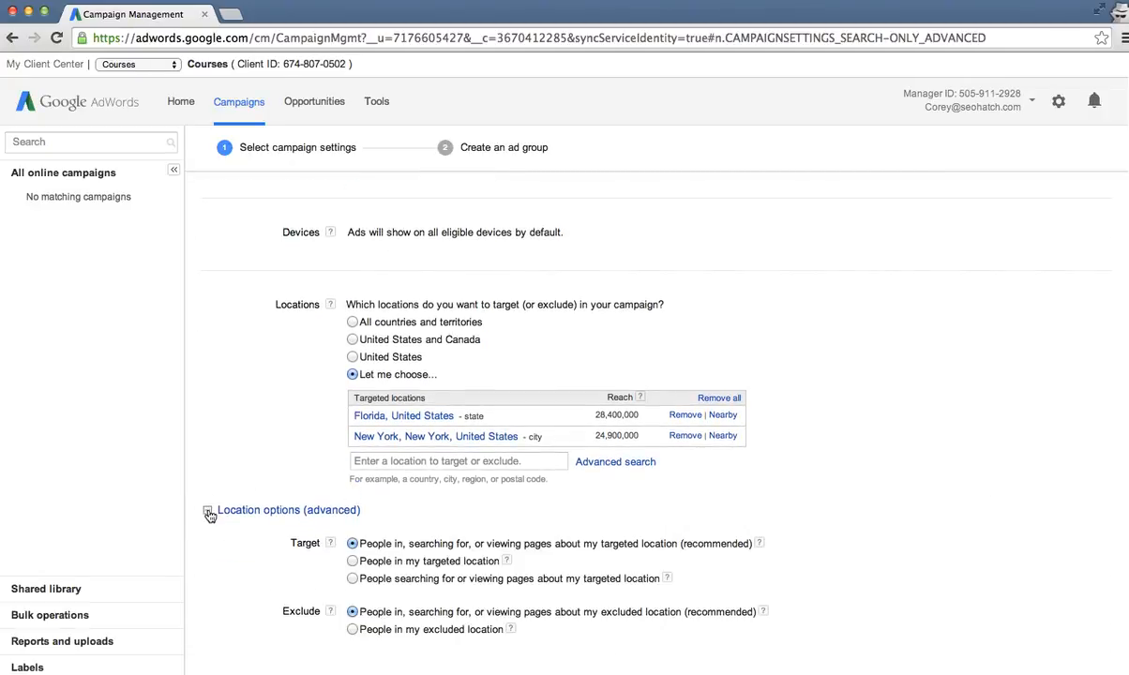
{"action": "scroll", "coordinate": [261, 431], "scroll_direction": "down", "scroll_amount": 2}
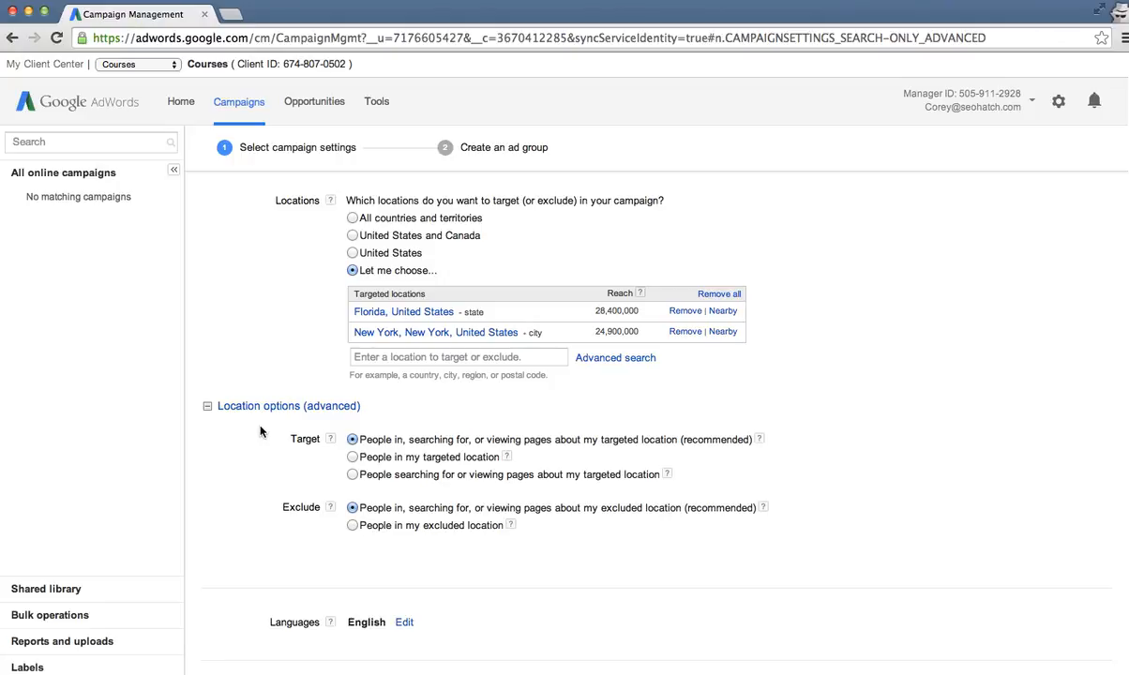
Step: Try the "People in my targeted location" target option, restore the recommended option, and open its help explanation
{"action": "left_click", "coordinate": [352, 458]}
{"action": "left_click", "coordinate": [352, 457]}
{"action": "left_click", "coordinate": [351, 441]}
{"action": "left_click", "coordinate": [759, 441]}
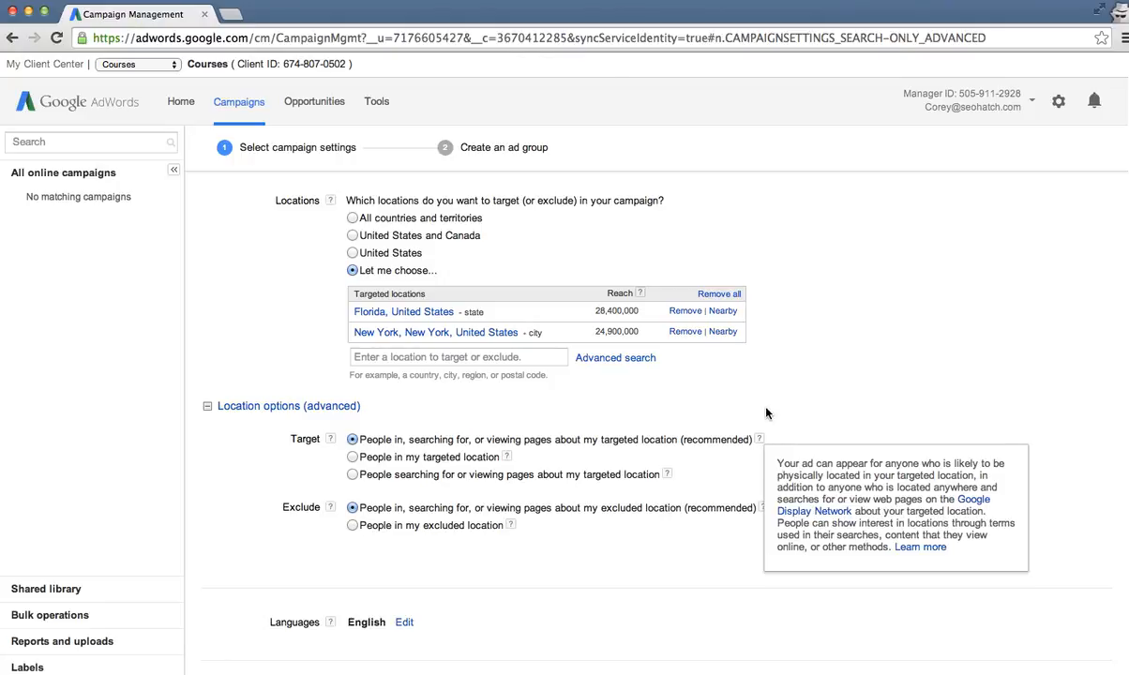